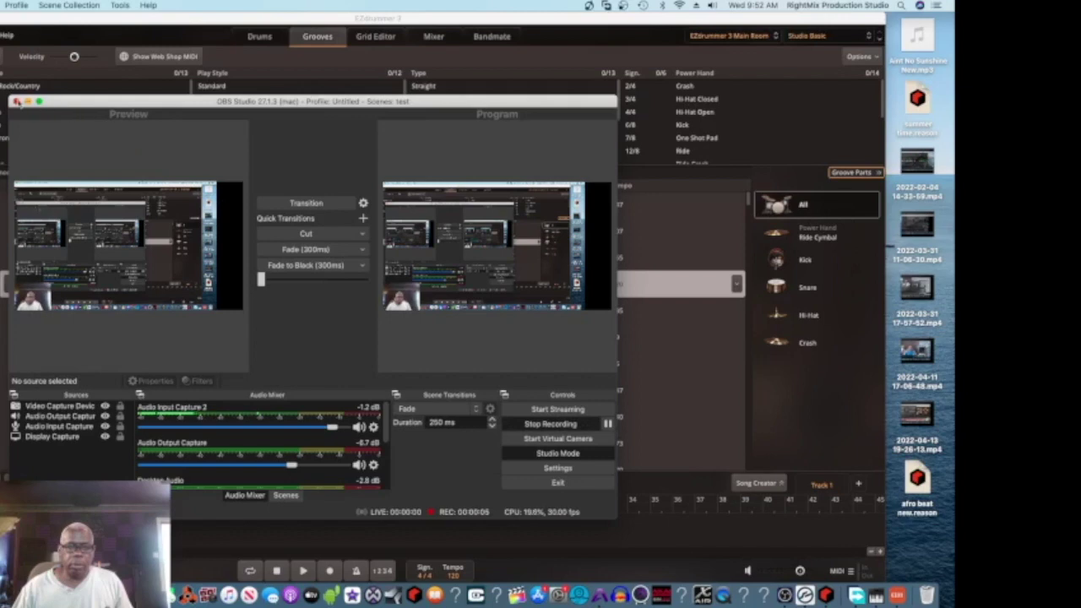
Minimize OBS and switch EZdrummer 3 to the Drums page showing the Main Room kit.
left_click(28, 102)
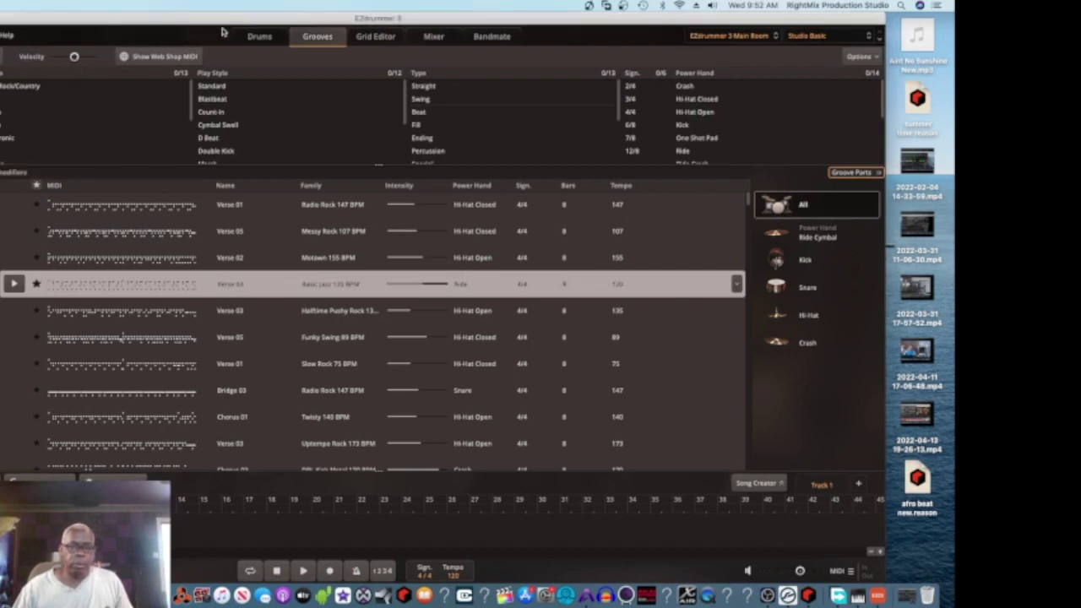
left_click(256, 38)
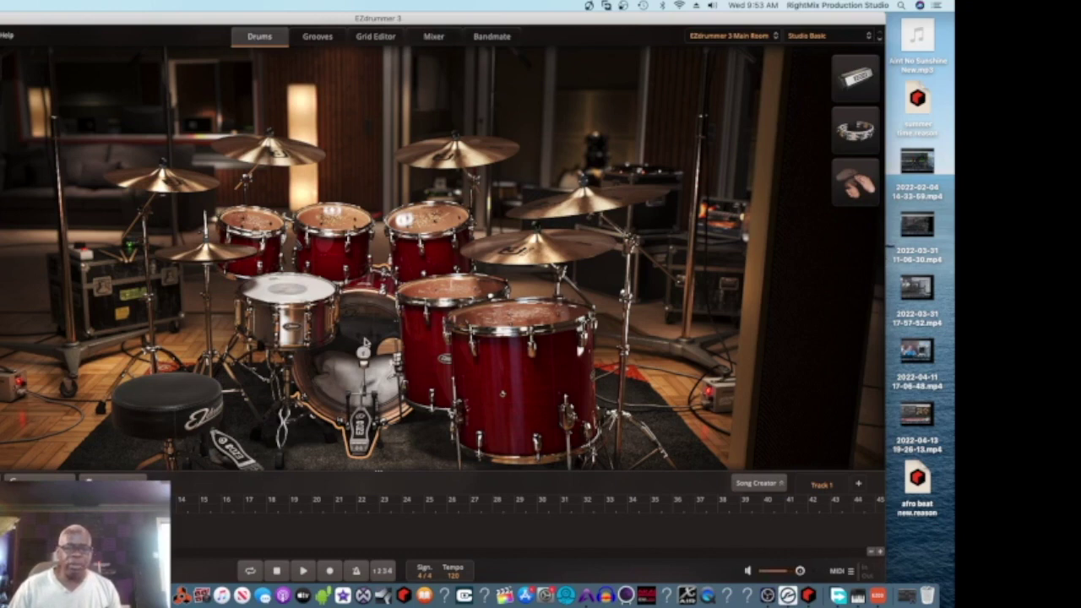
left_click(364, 342)
left_click(287, 296)
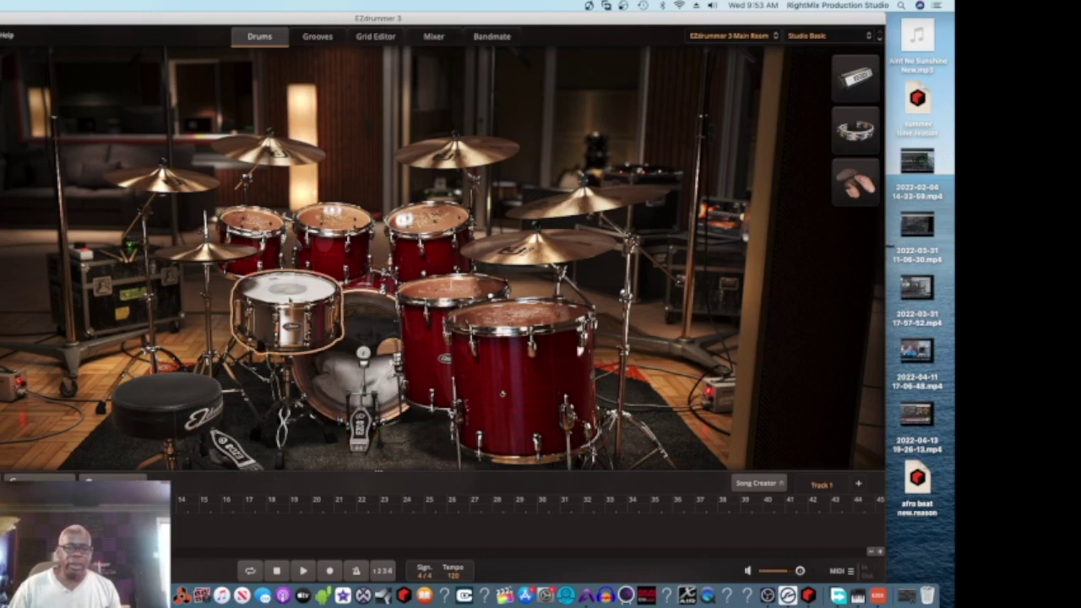
left_click(254, 221)
left_click(327, 220)
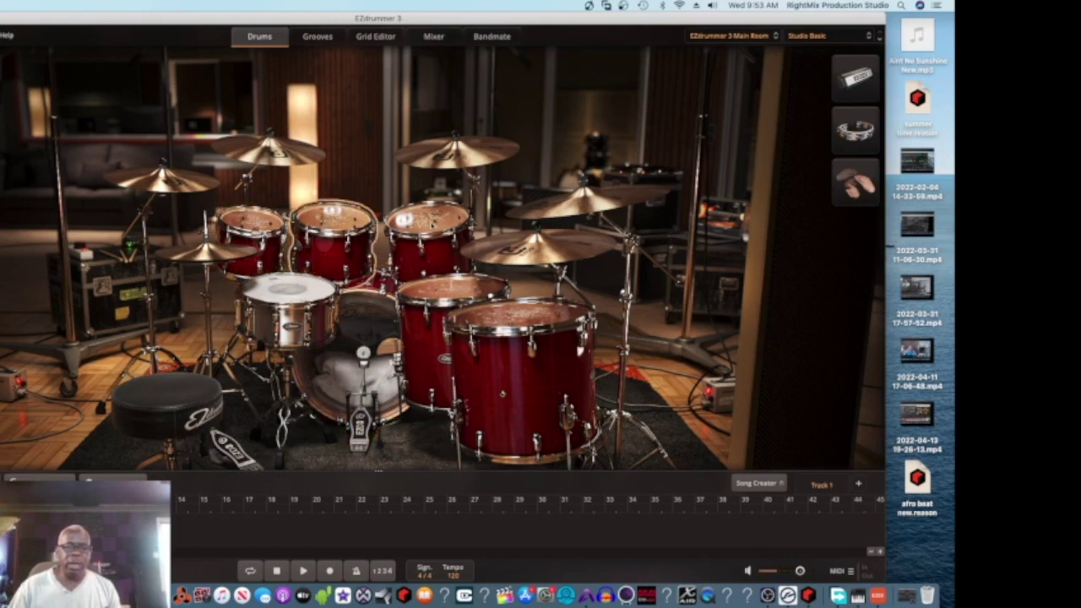
left_click(430, 238)
left_click(445, 298)
left_click(500, 317)
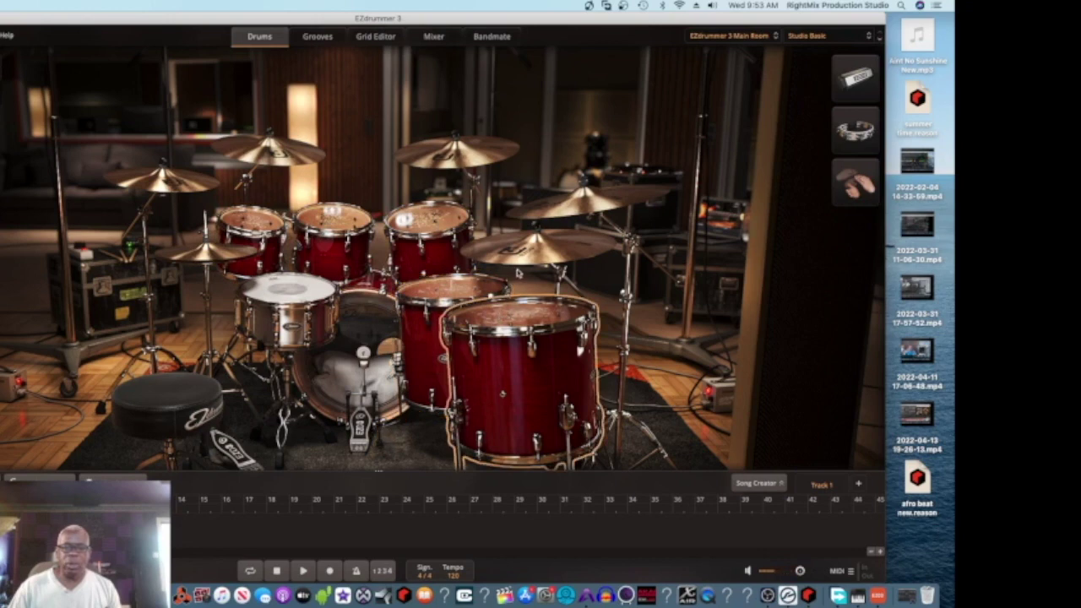
left_click(535, 249)
left_click(591, 198)
left_click(448, 150)
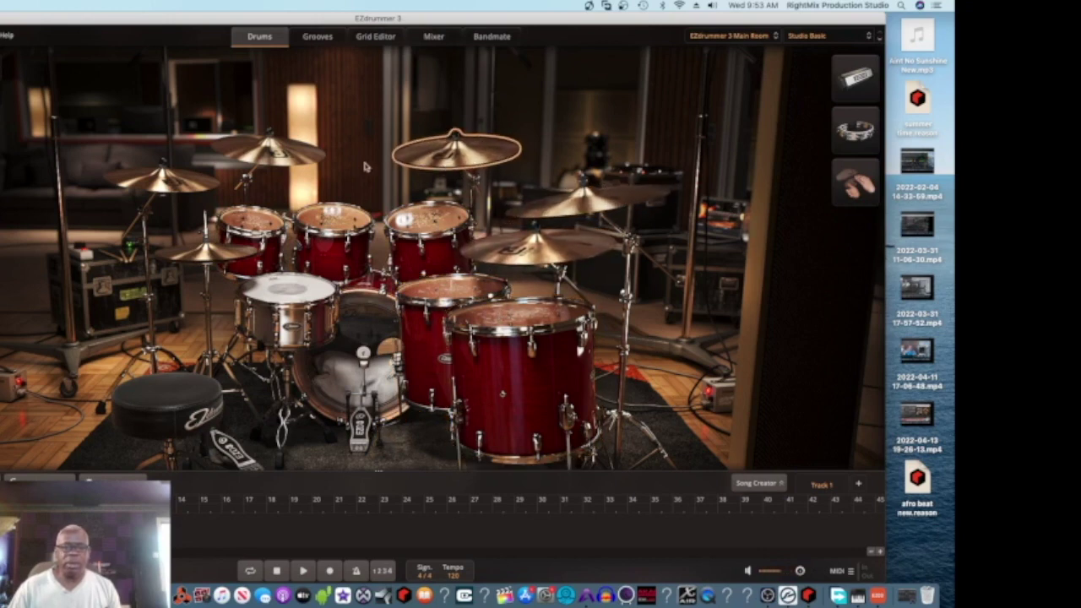
left_click(161, 176)
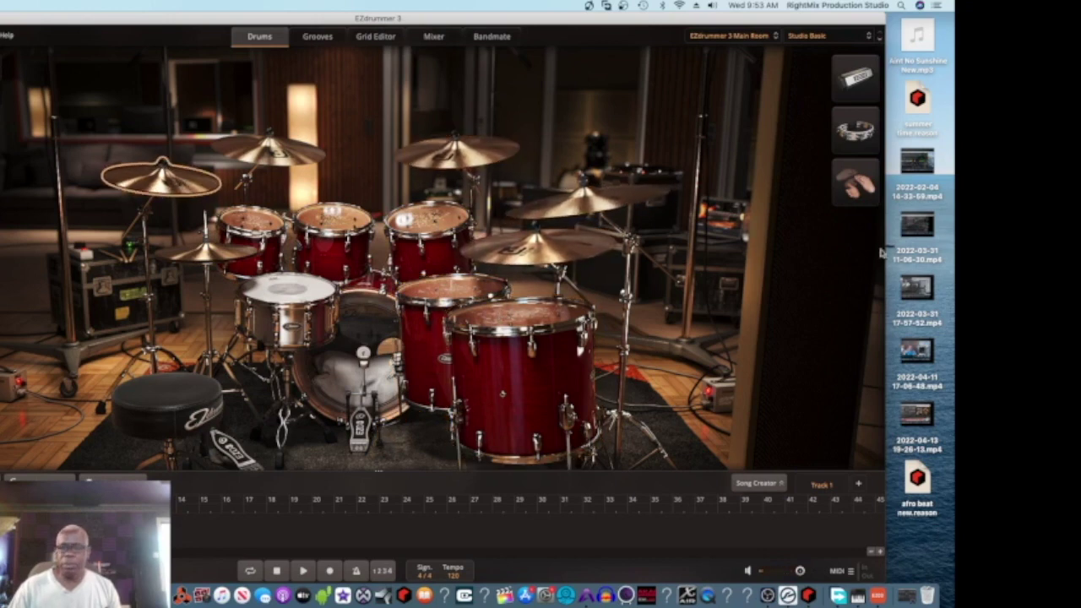
left_click(855, 182)
left_click(847, 131)
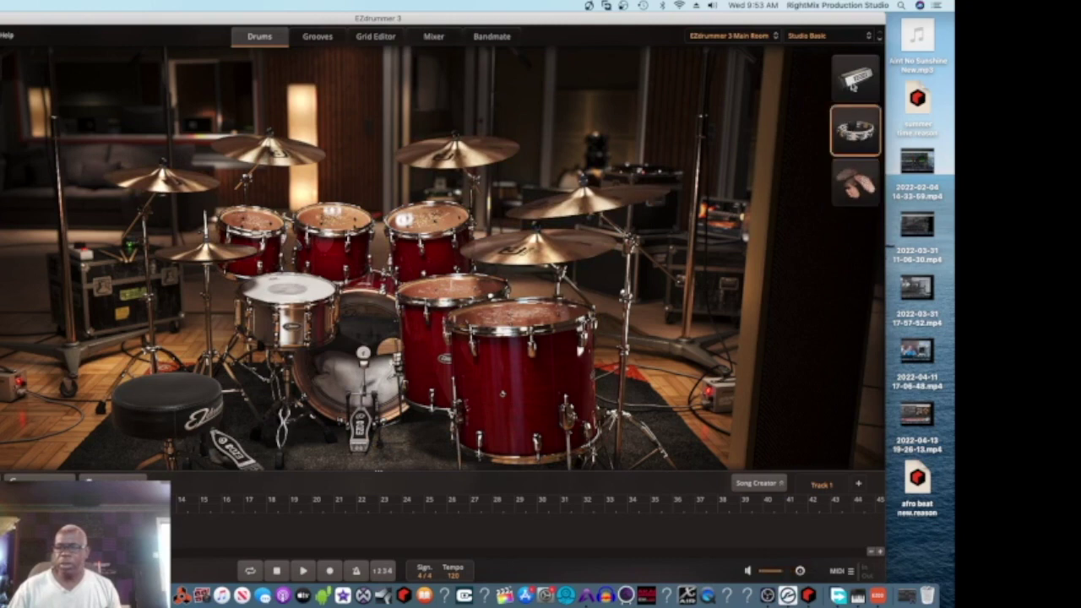
left_click(855, 82)
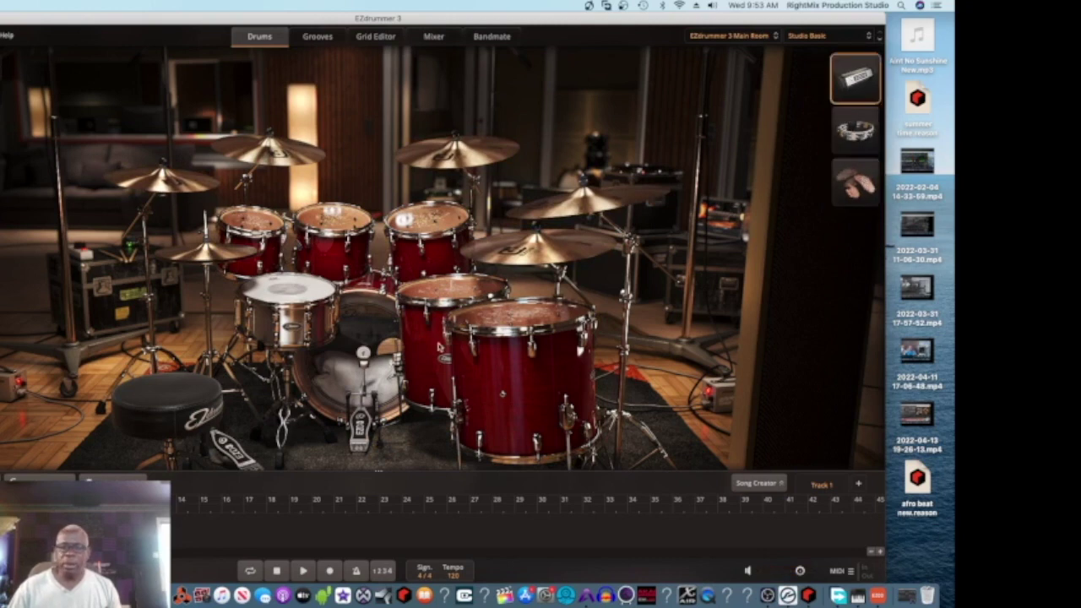
left_click(525, 329)
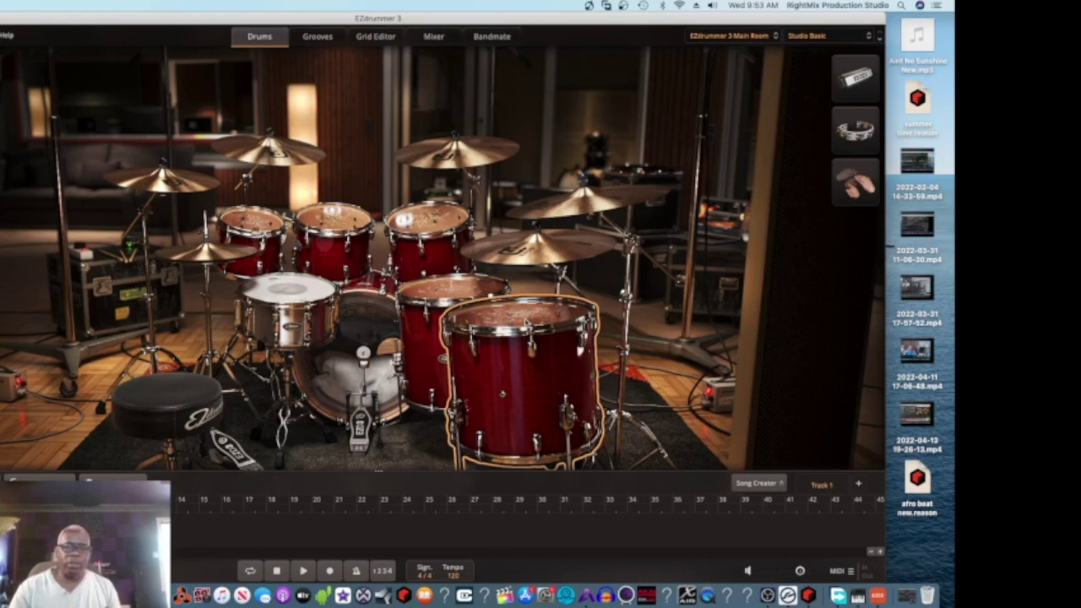
Browse groove genres such as Air Ship, Fourth Floor, Funky Feel, Wilder and Clap Along.
left_click(317, 37)
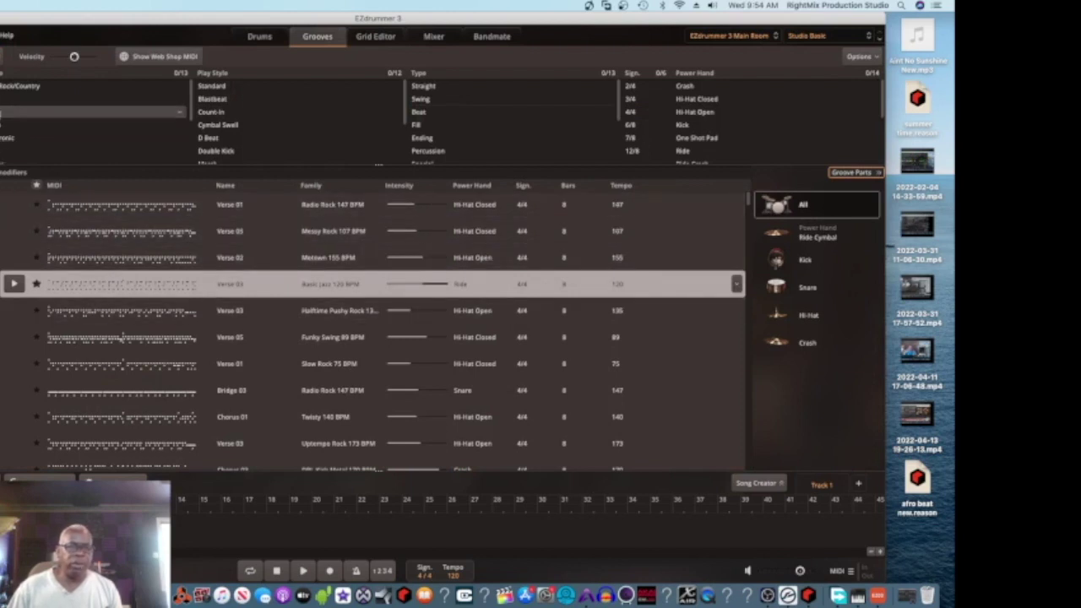
left_click(7, 88)
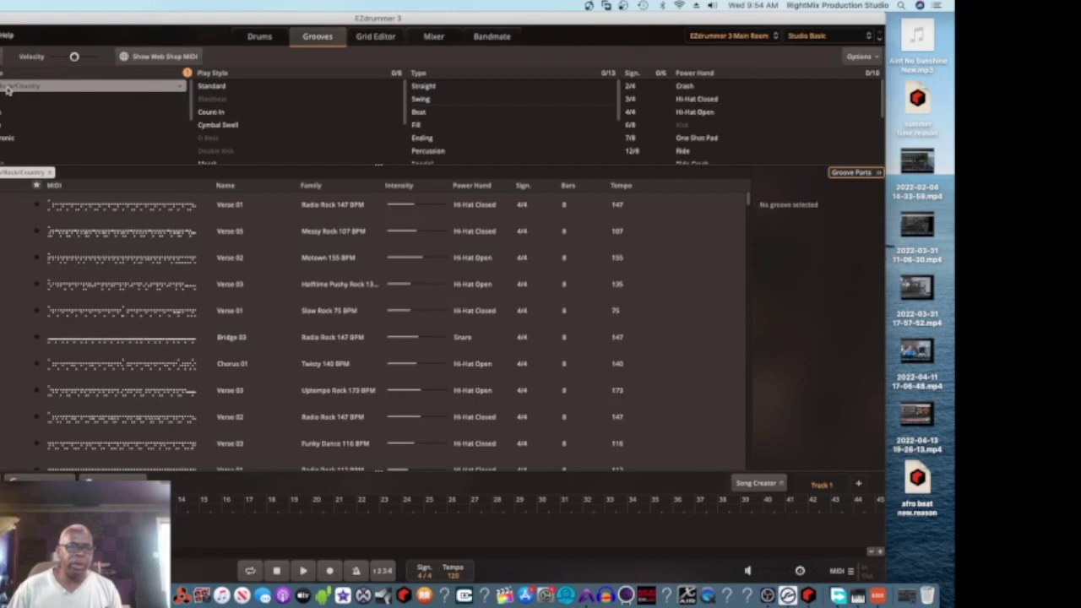
left_click(4, 98)
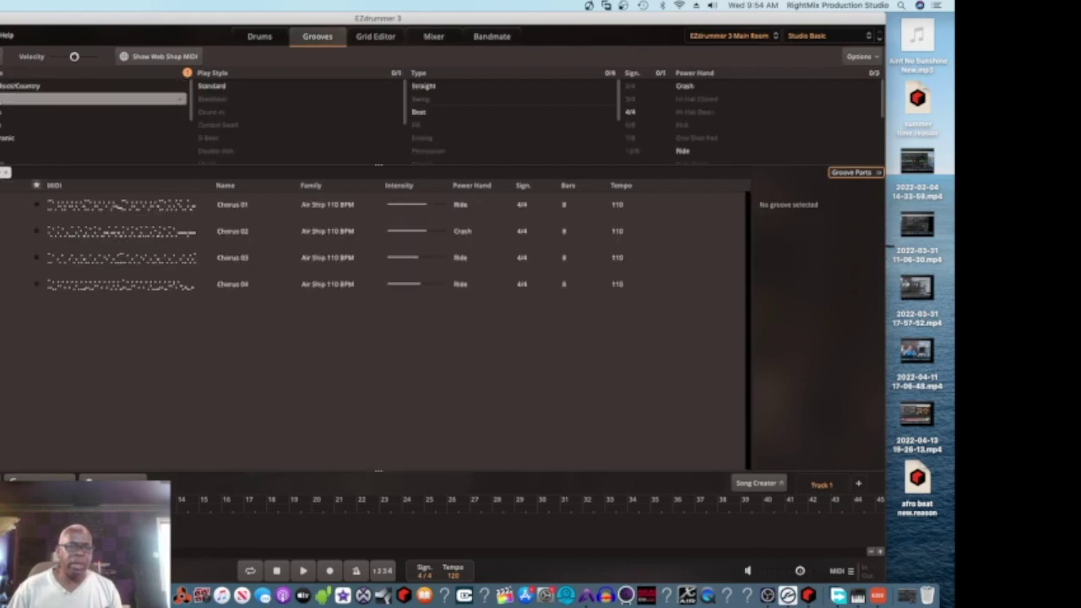
left_click(4, 123)
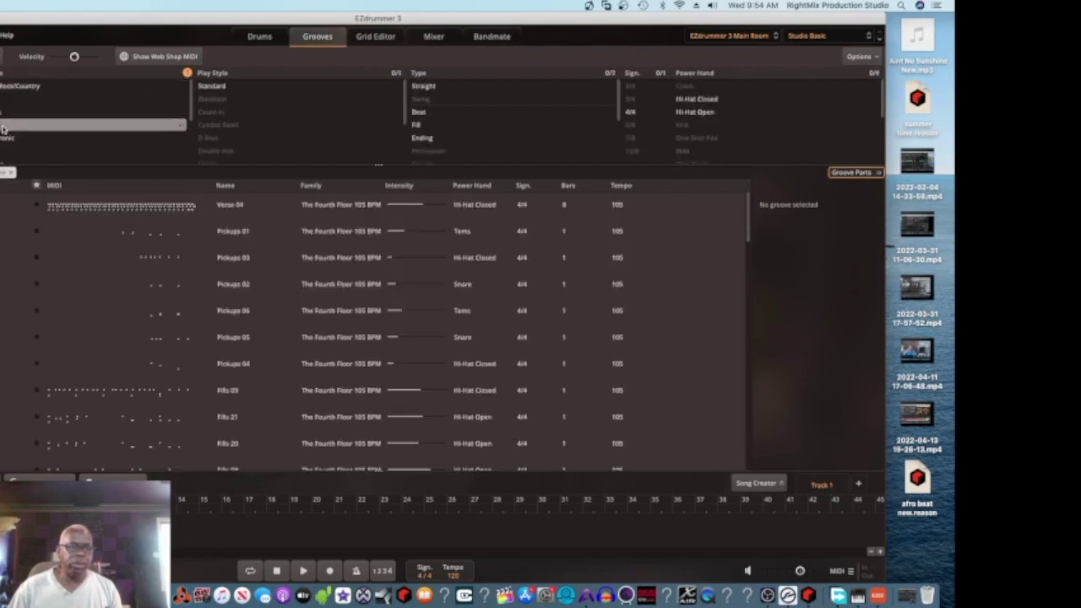
left_click(4, 139)
left_click(10, 147)
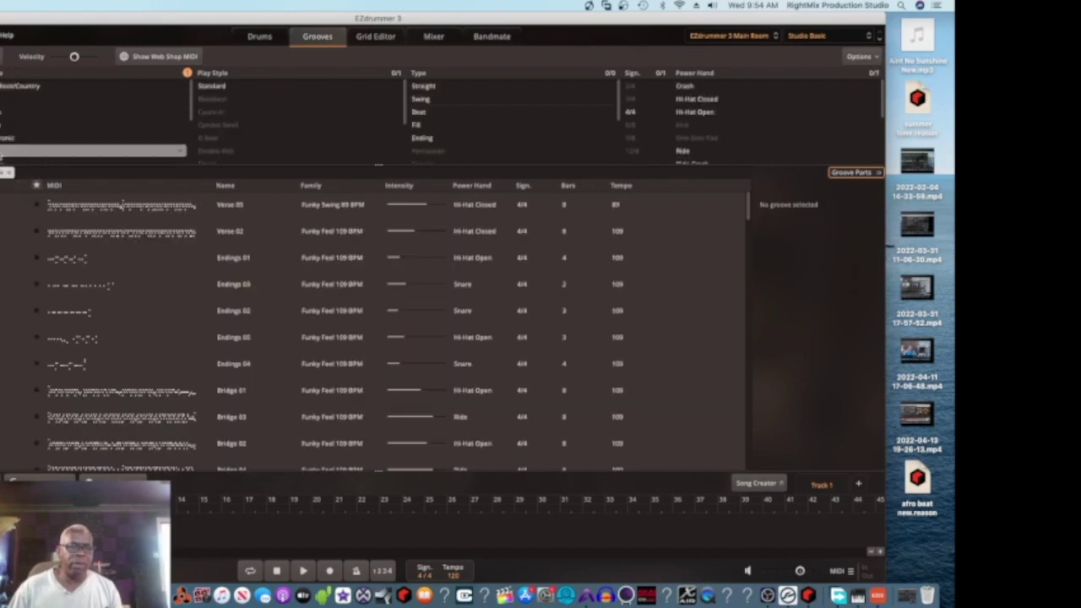
left_click(4, 145)
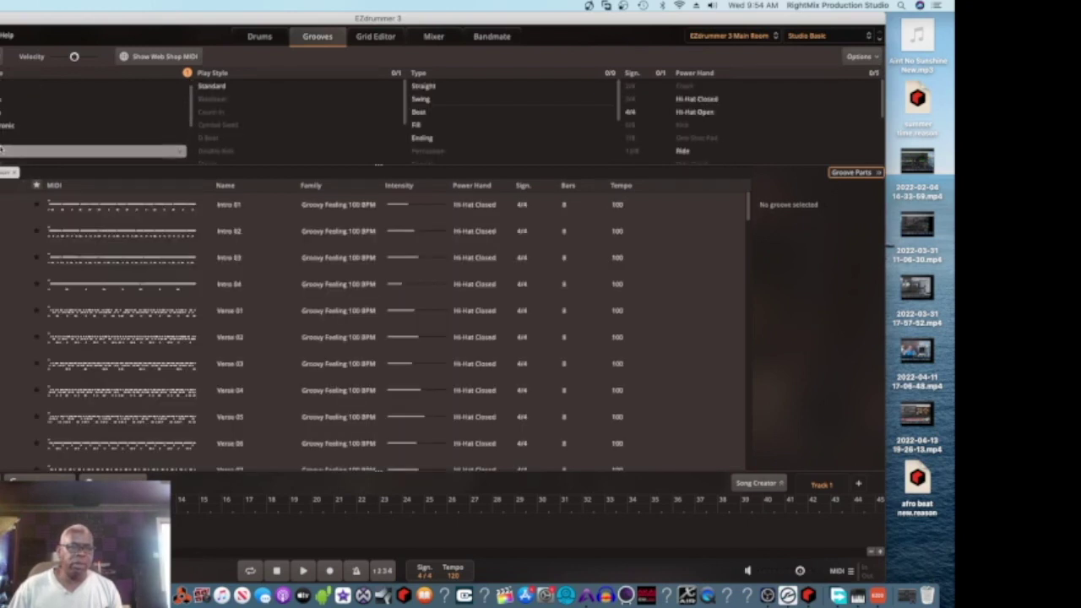
left_click(4, 146)
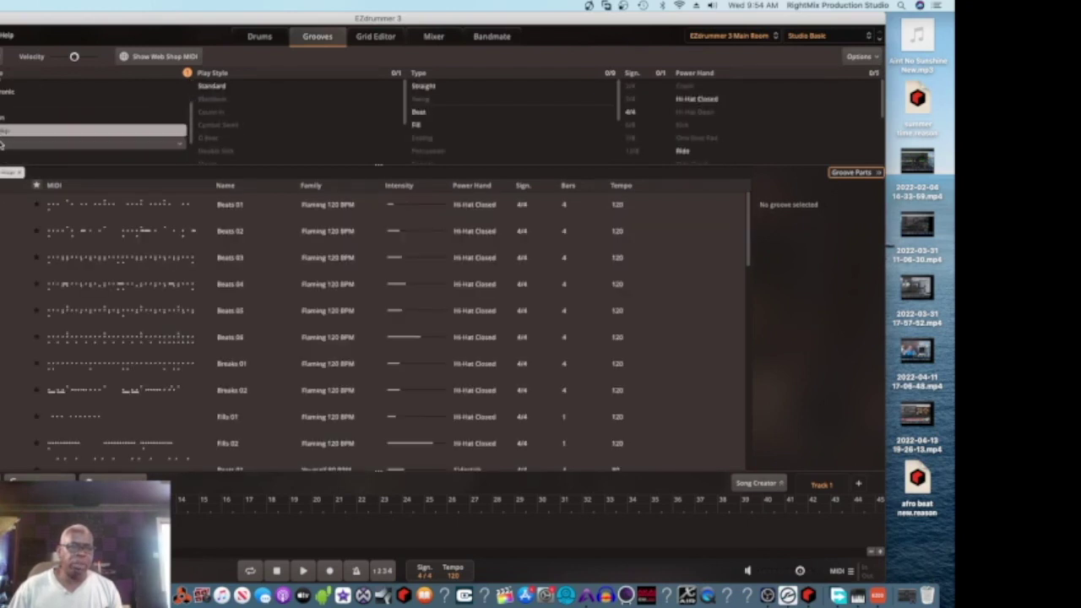
left_click(2, 151)
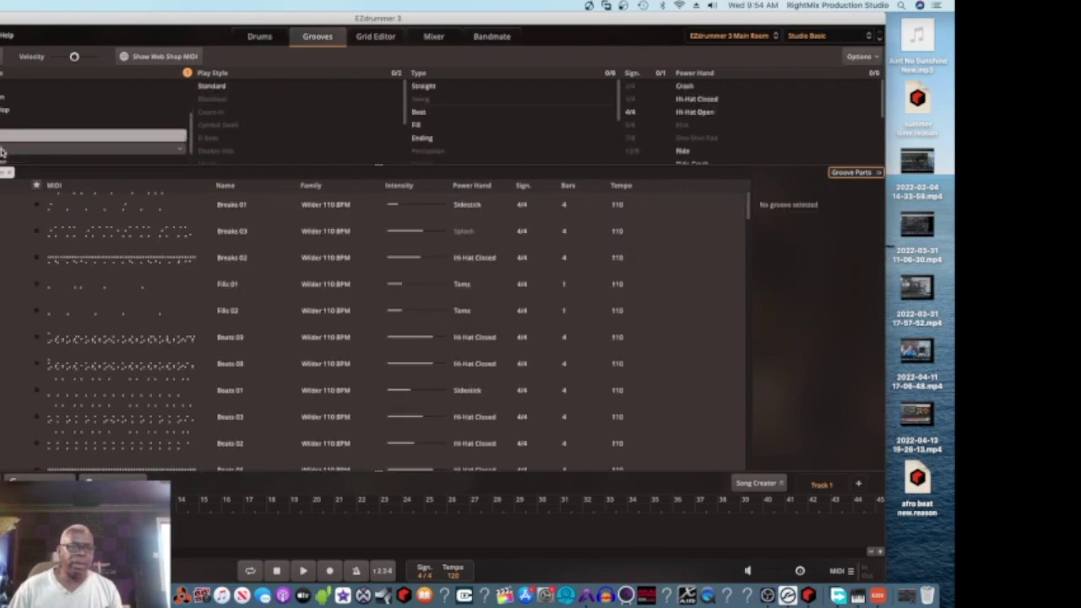
left_click(3, 150)
left_click(9, 131)
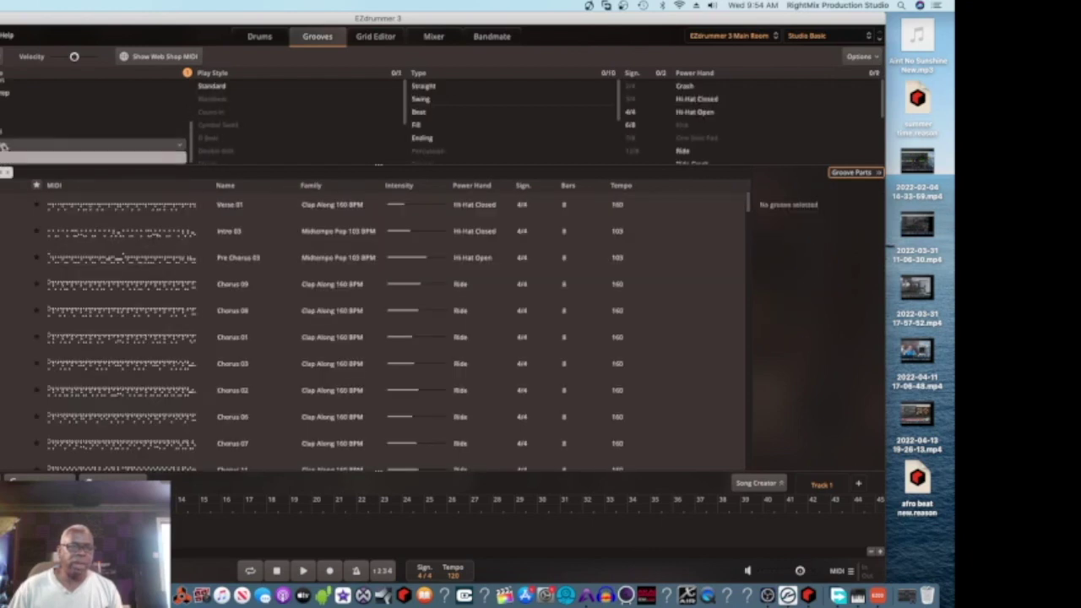
Return to the Rock/Country grooves and scroll through the Play Style and Type lists.
left_click(3, 97)
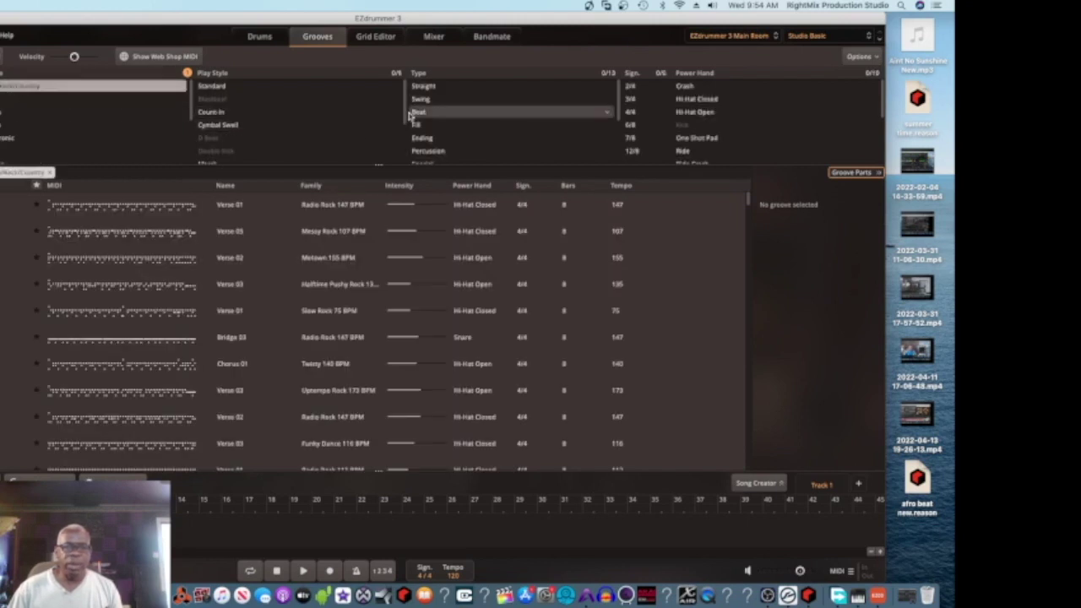
scroll(406, 143, "down", 3)
scroll(406, 155, "up", 5)
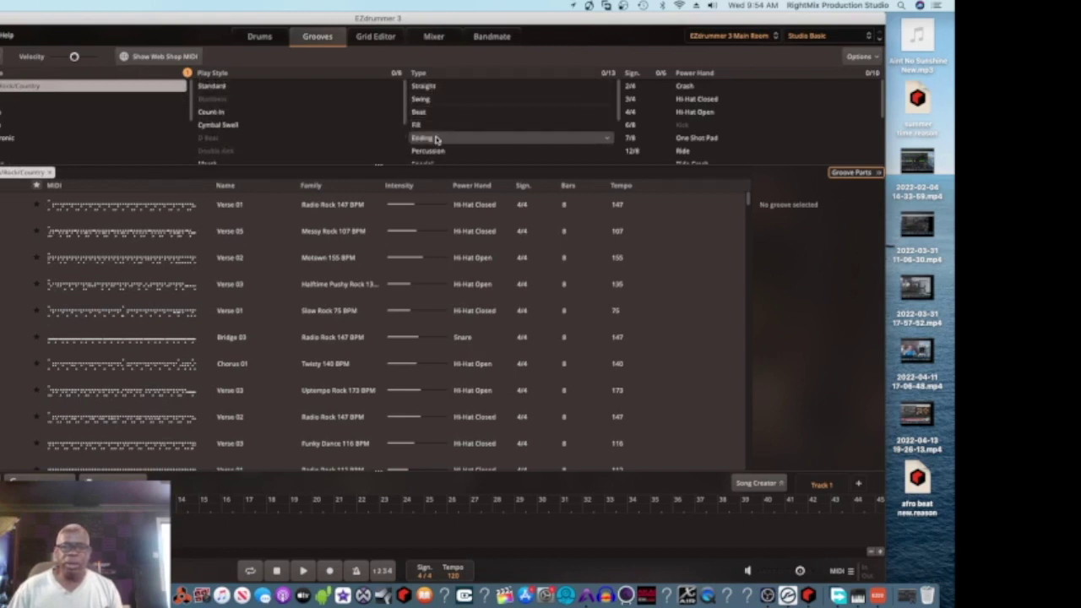
scroll(461, 147, "down", 4)
scroll(461, 146, "down", 2)
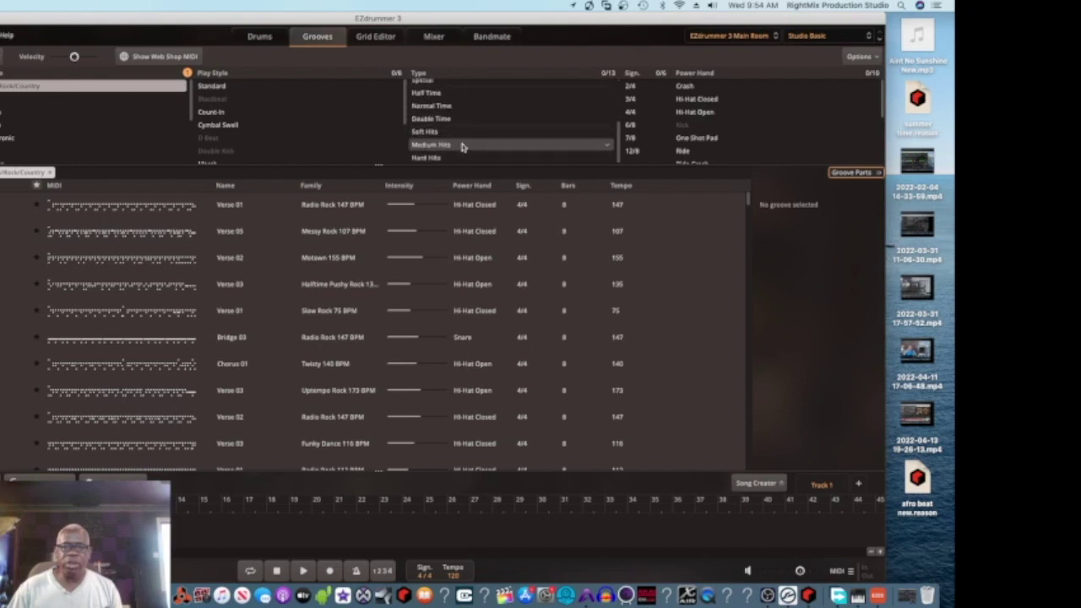
scroll(461, 147, "up", 6)
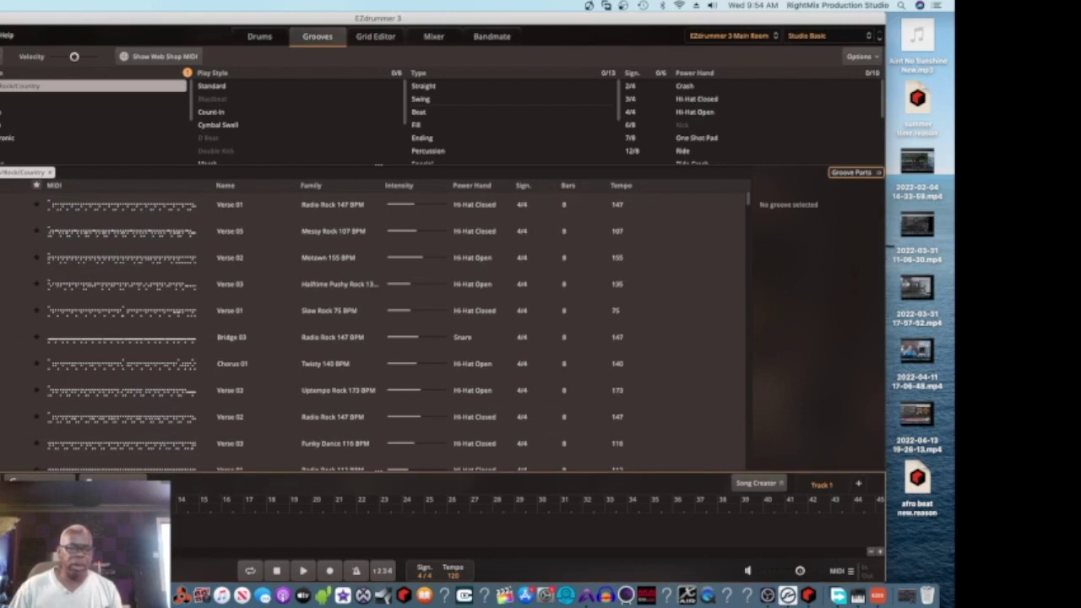
Cut the grooves from the song track and preview the Verse 01 groove.
right_click(3, 274)
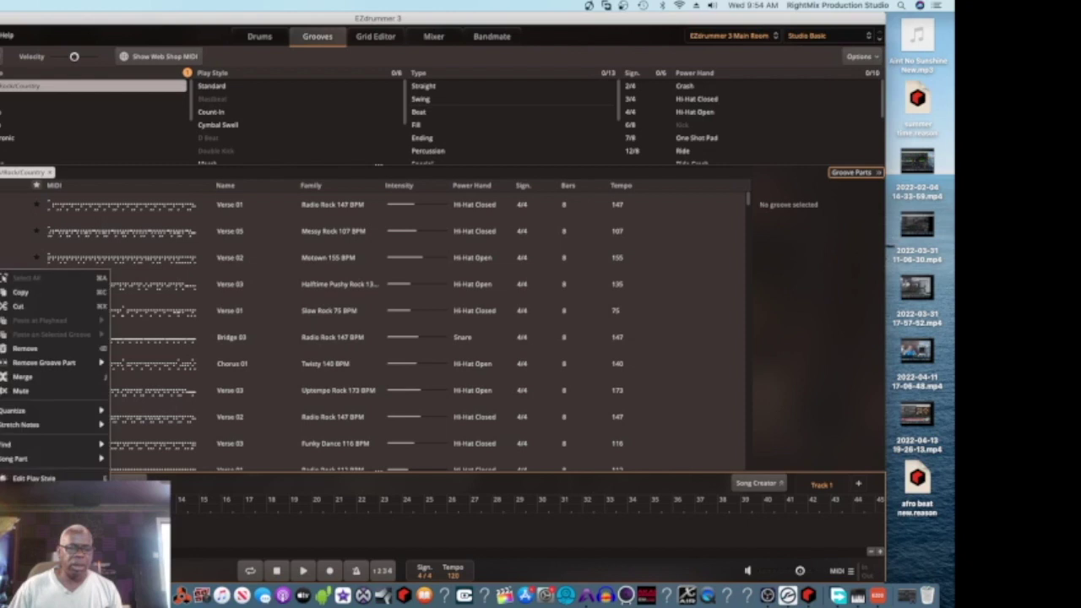
left_click(18, 306)
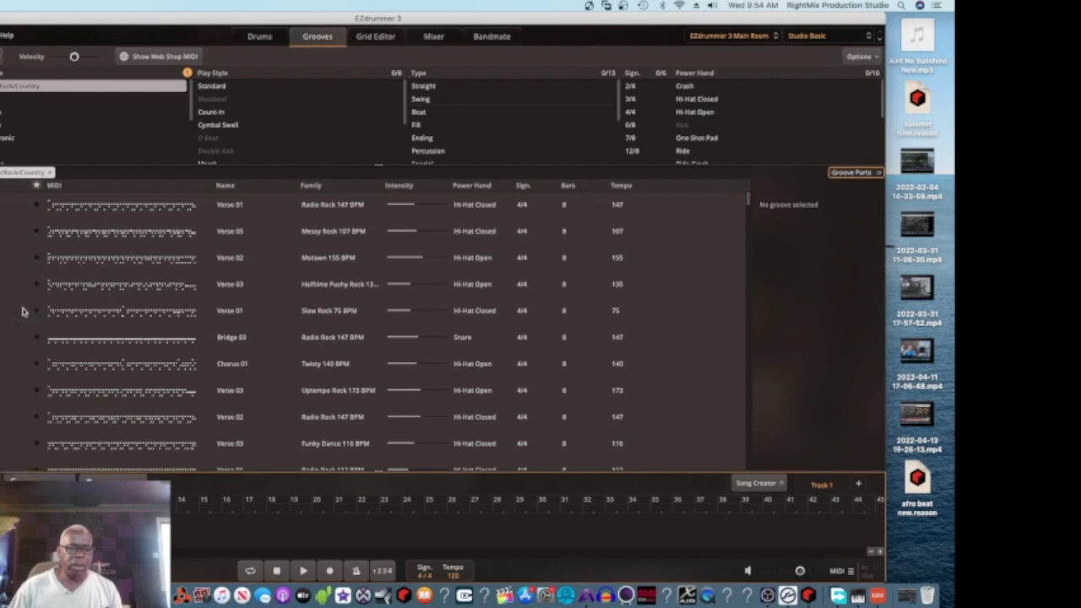
left_click(14, 205)
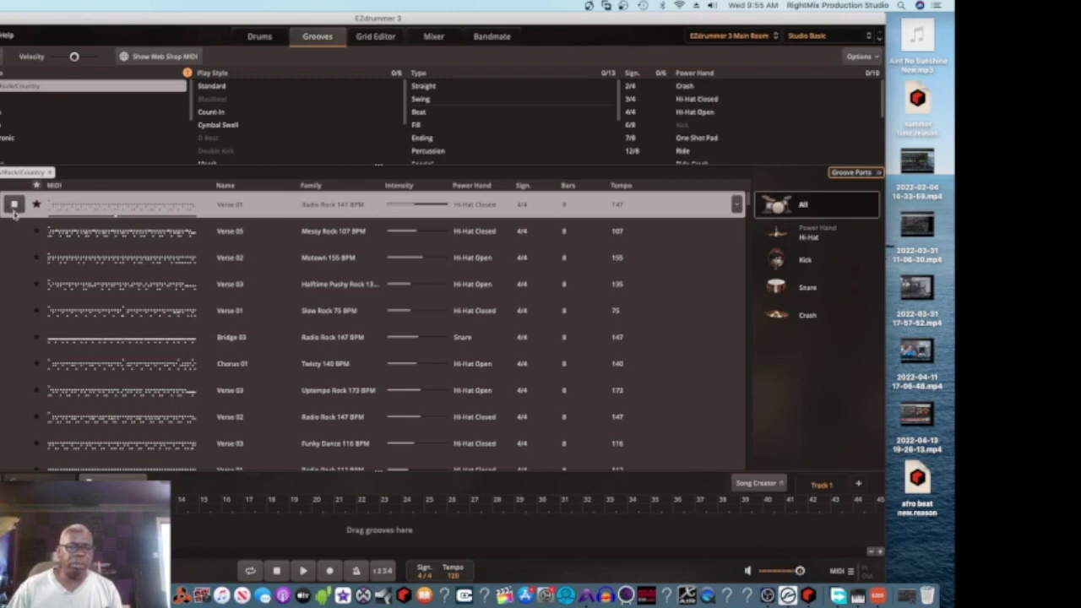
left_click(13, 207)
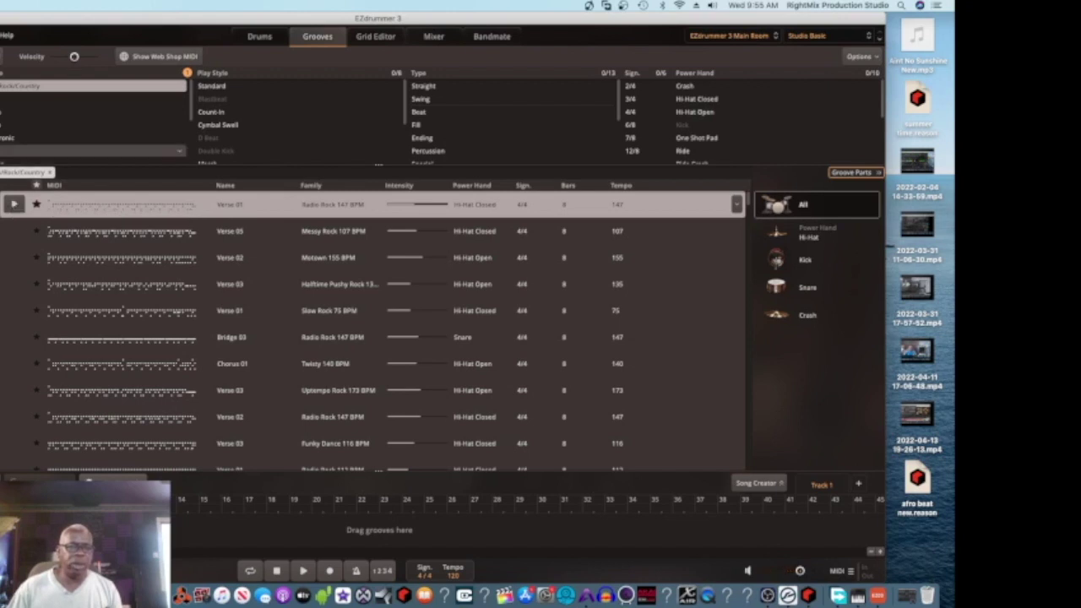
Switch to the Roots and Ska genre and preview the Beats 05 groove.
scroll(2, 145, "down", 2)
scroll(1, 145, "down", 2)
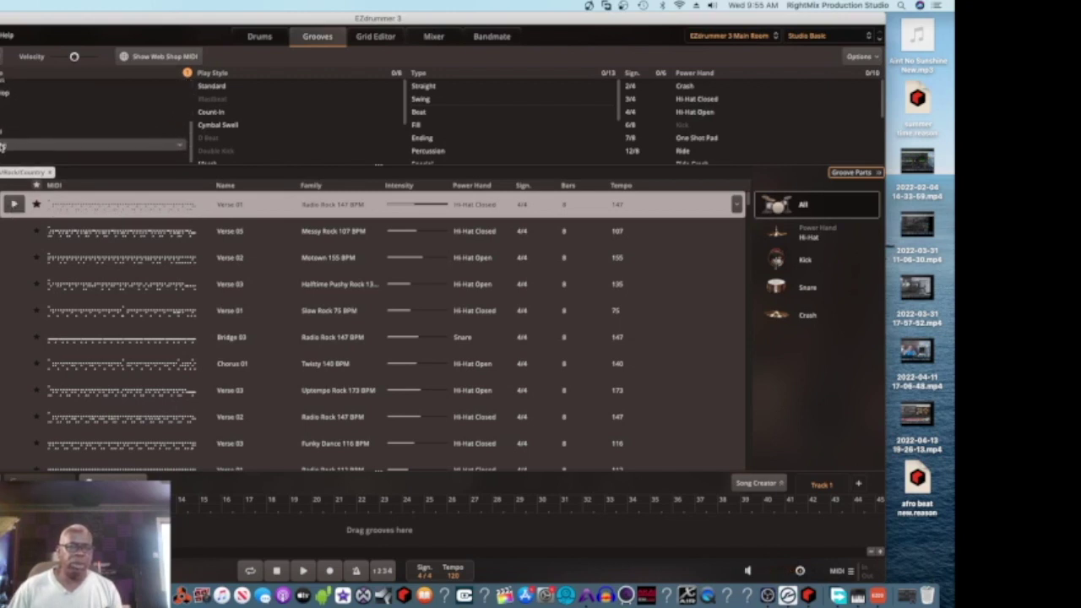
left_click(2, 145)
left_click(14, 205)
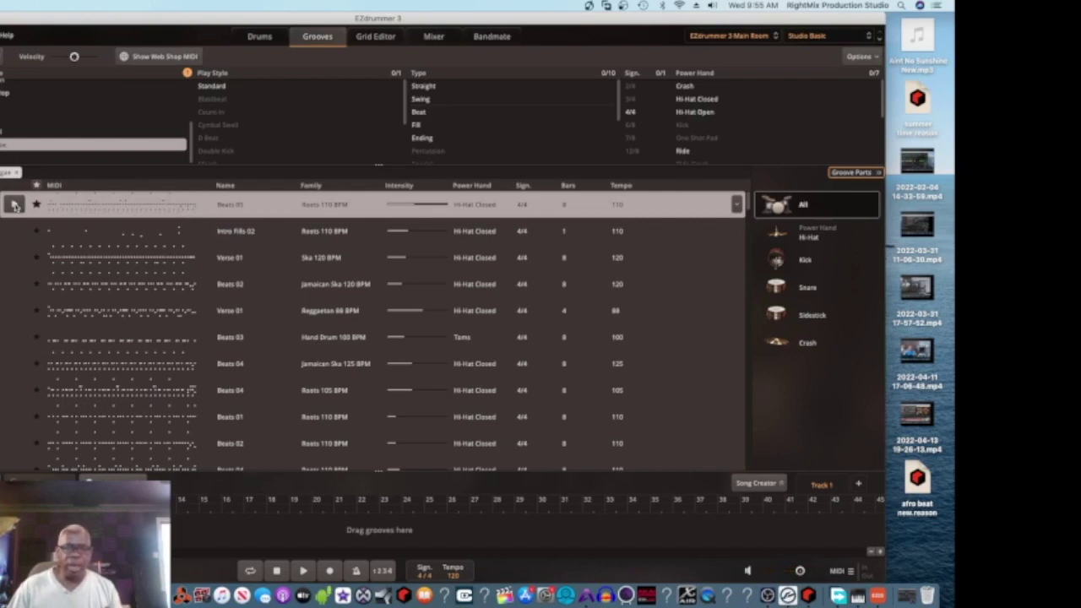
left_click(14, 206)
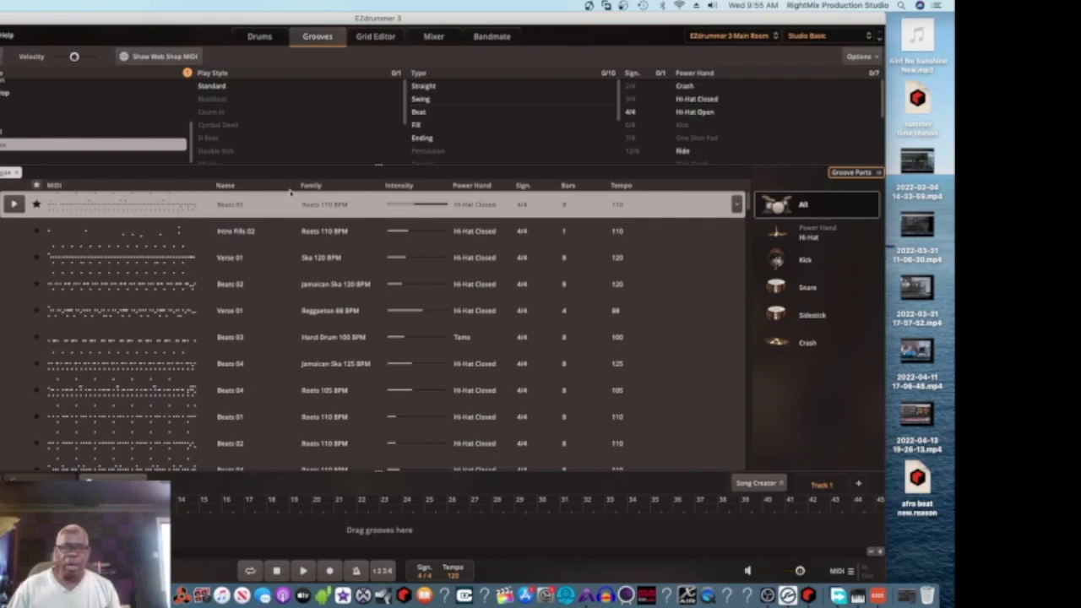
Go back to the Drums view and reload the EZdrummer 3 Main Room kit from the library list.
left_click(271, 42)
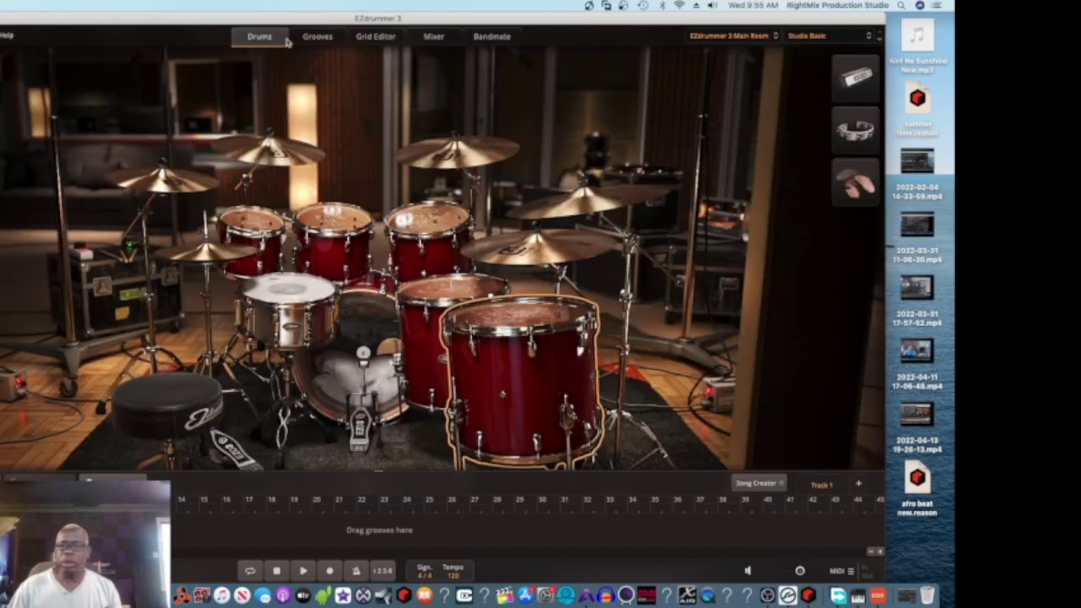
left_click(770, 38)
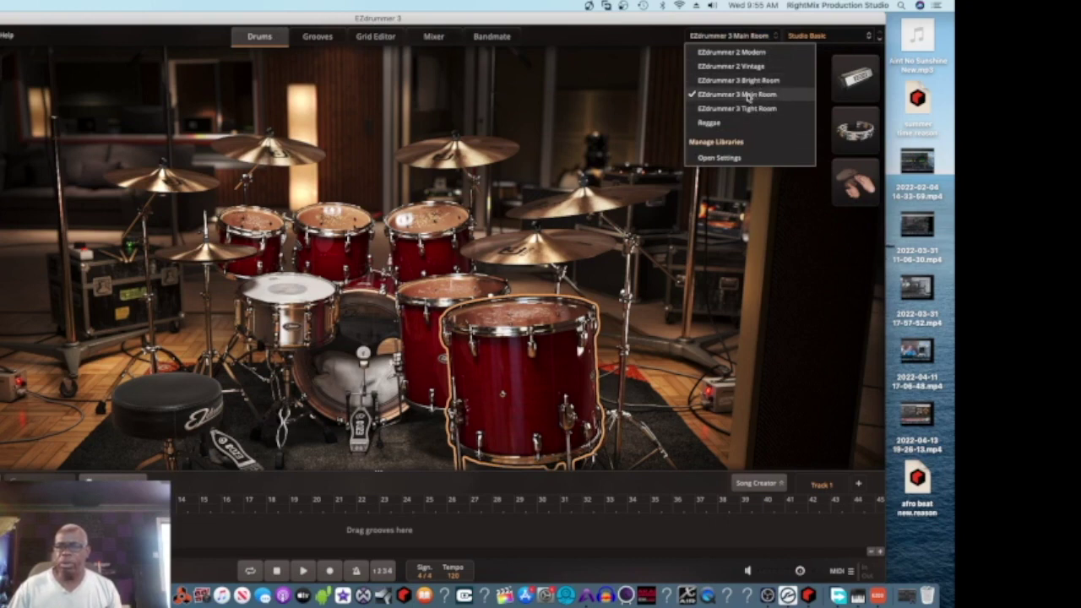
left_click(747, 95)
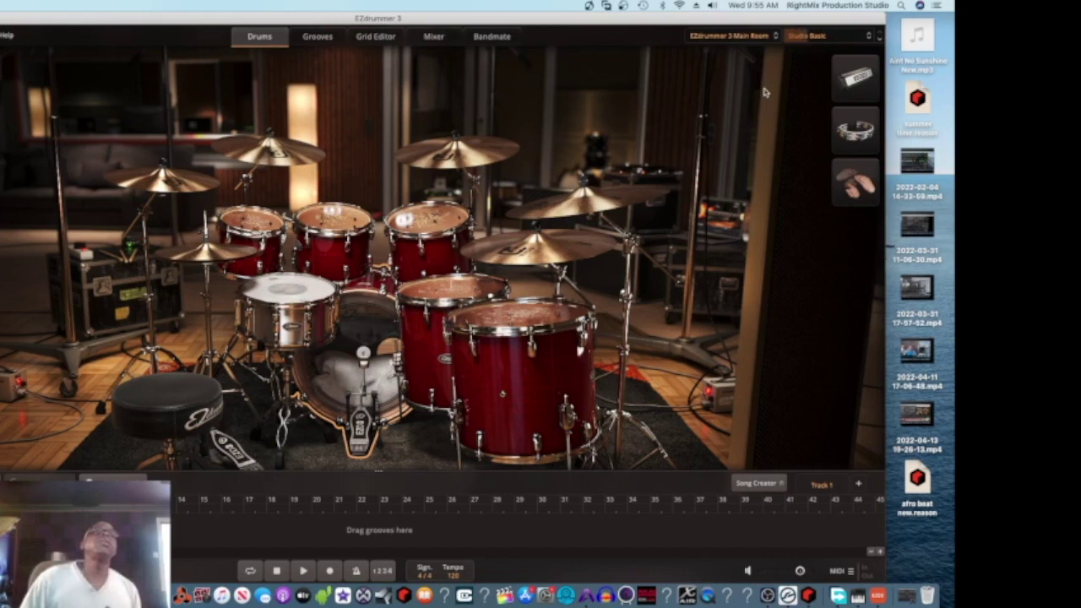
Visit the Grid Editor, then bring up E-Drums settings with the Toontrack Standard preset.
left_click(363, 37)
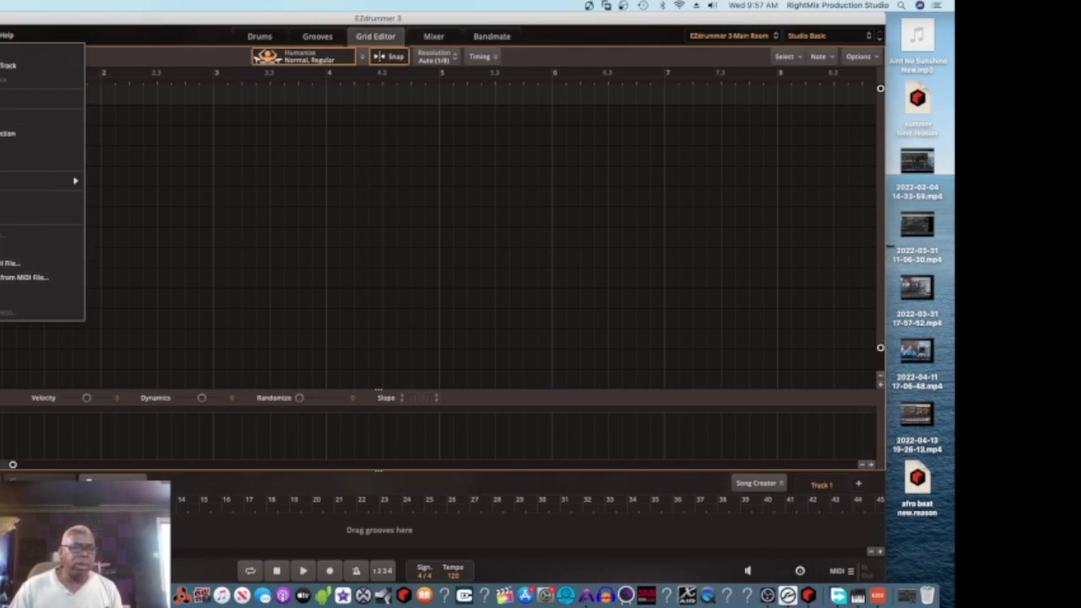
mouse_move(7, 35)
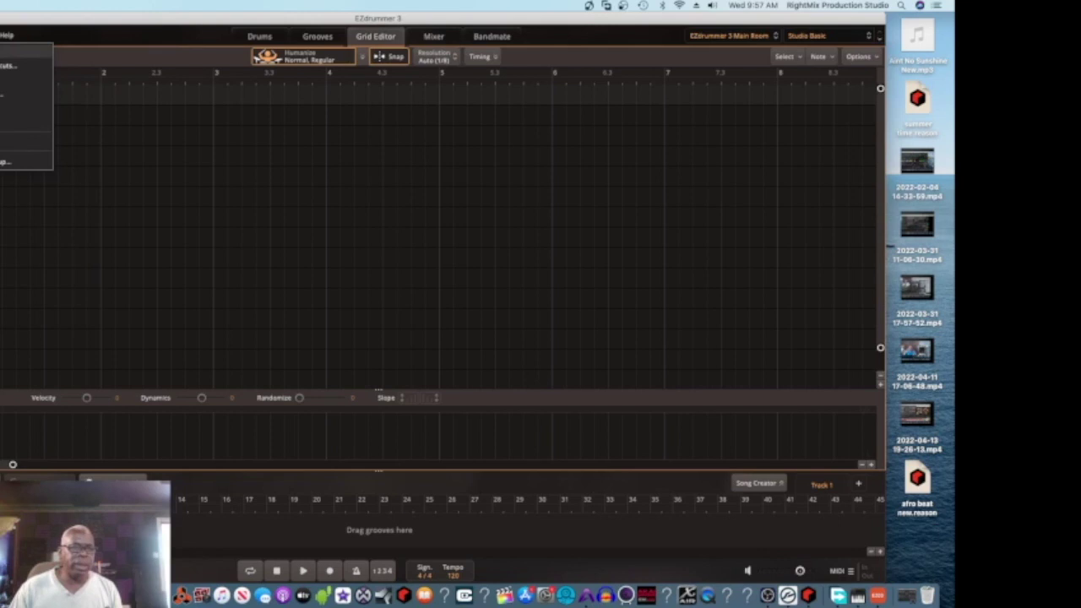
left_click(25, 141)
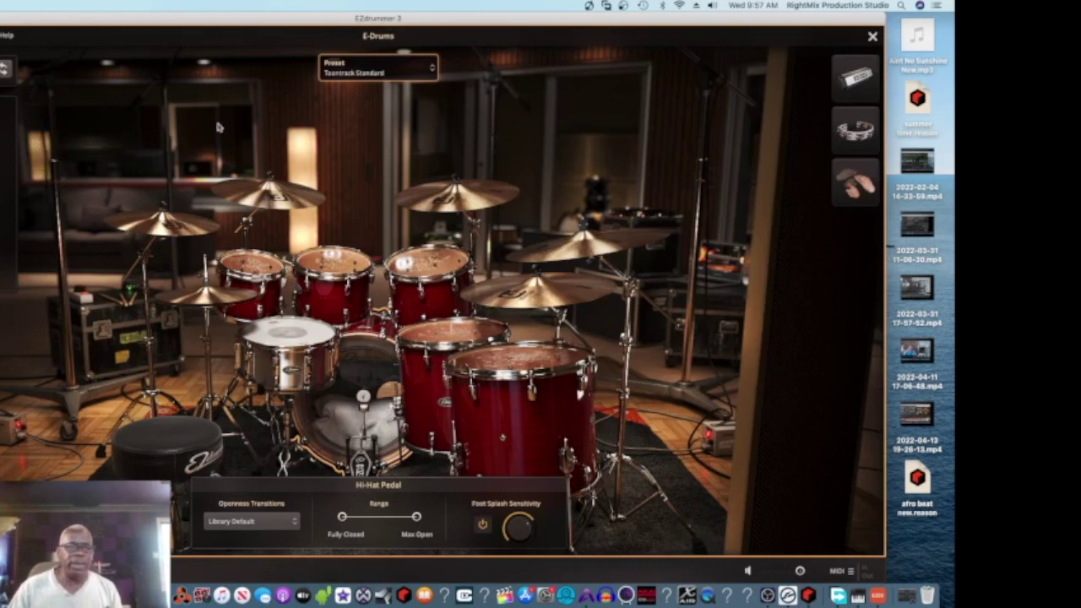
Browse the 2box, Alesis and Yamaha e-drum presets, keep Toontrack Standard, and close E-Drums.
left_click(433, 72)
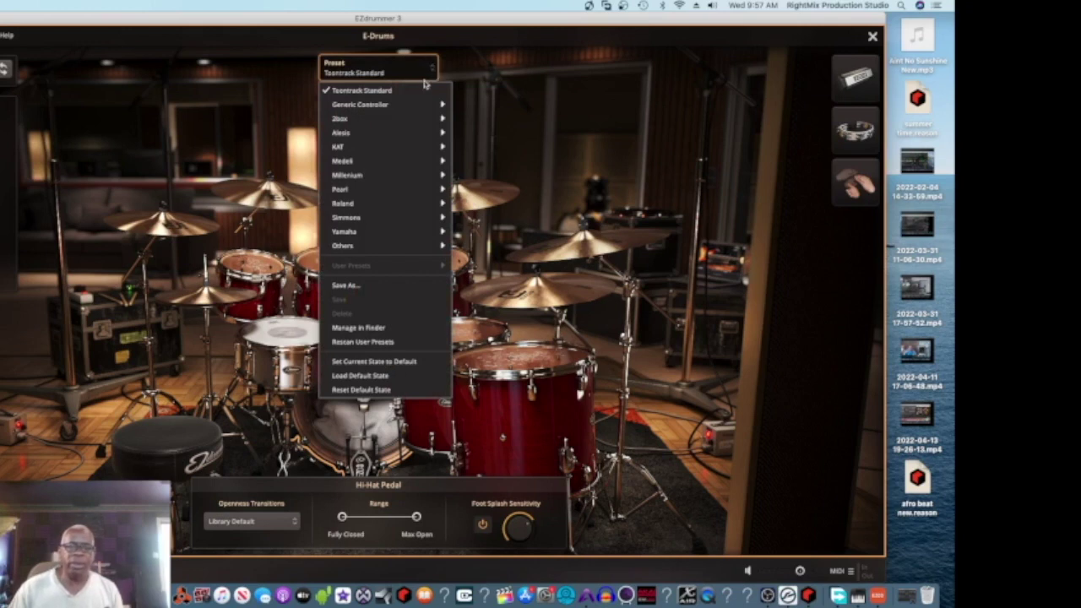
mouse_move(377, 117)
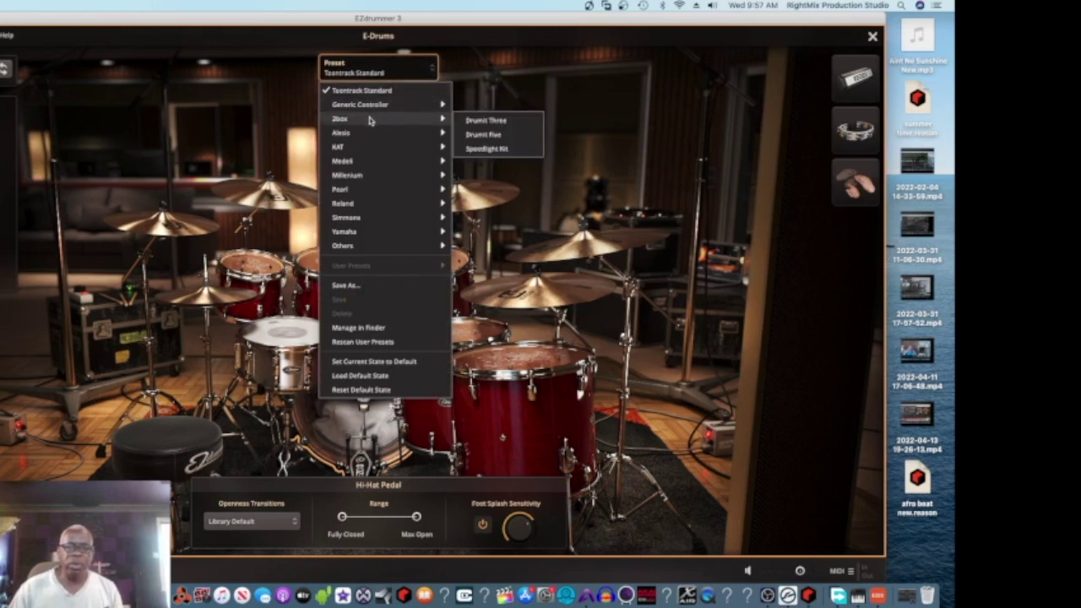
mouse_move(359, 135)
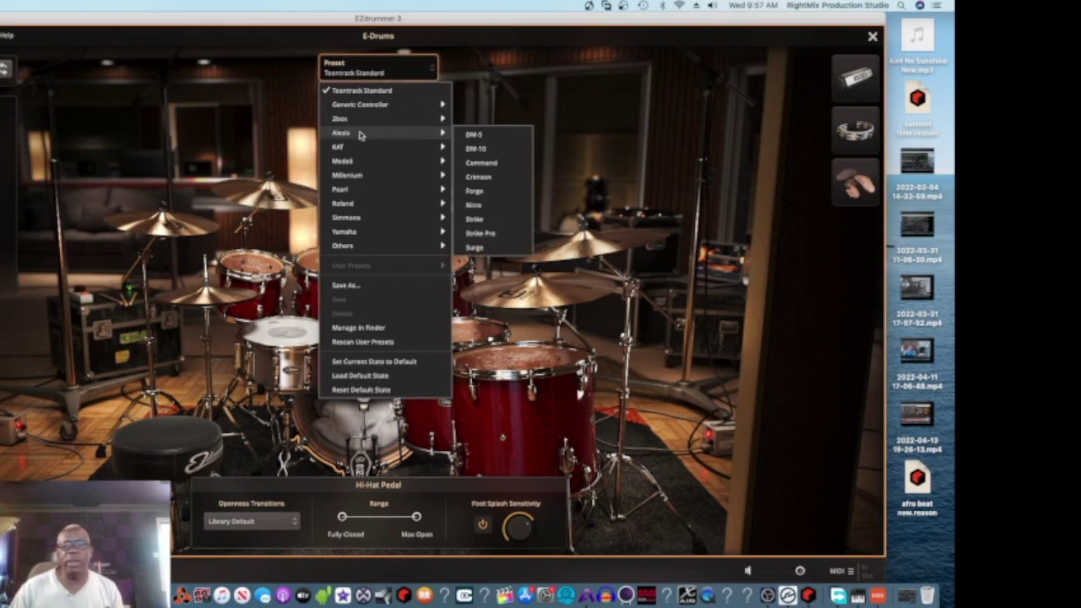
mouse_move(356, 229)
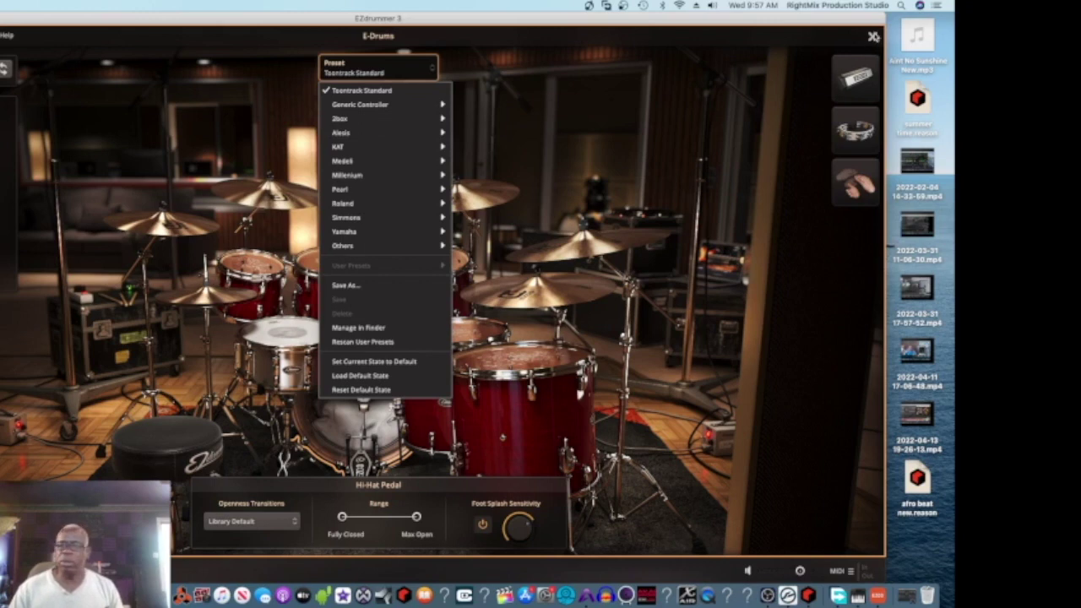
left_click(872, 36)
left_click(872, 36)
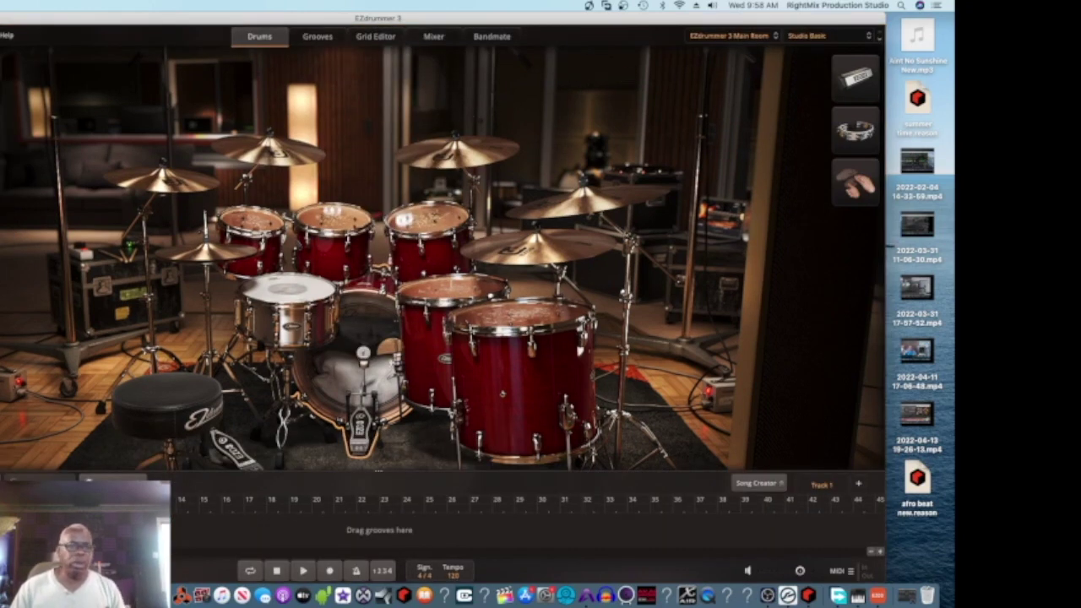
Enable the XSO KEYBOARD MIDI input in Audio/MIDI Setup and close the dialog.
left_click(3, 35)
left_click(7, 160)
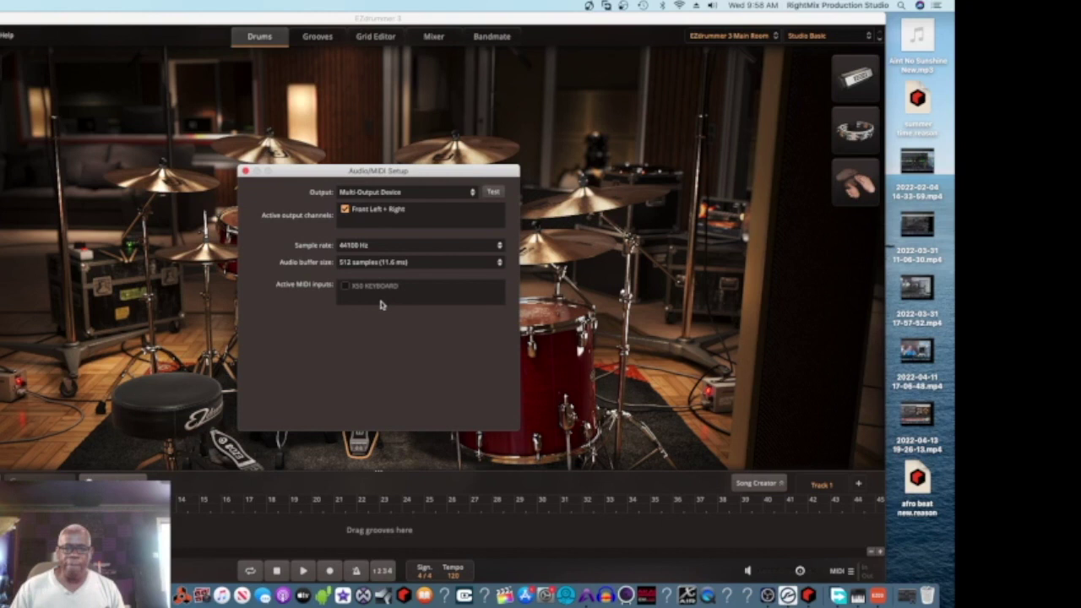
left_click(344, 288)
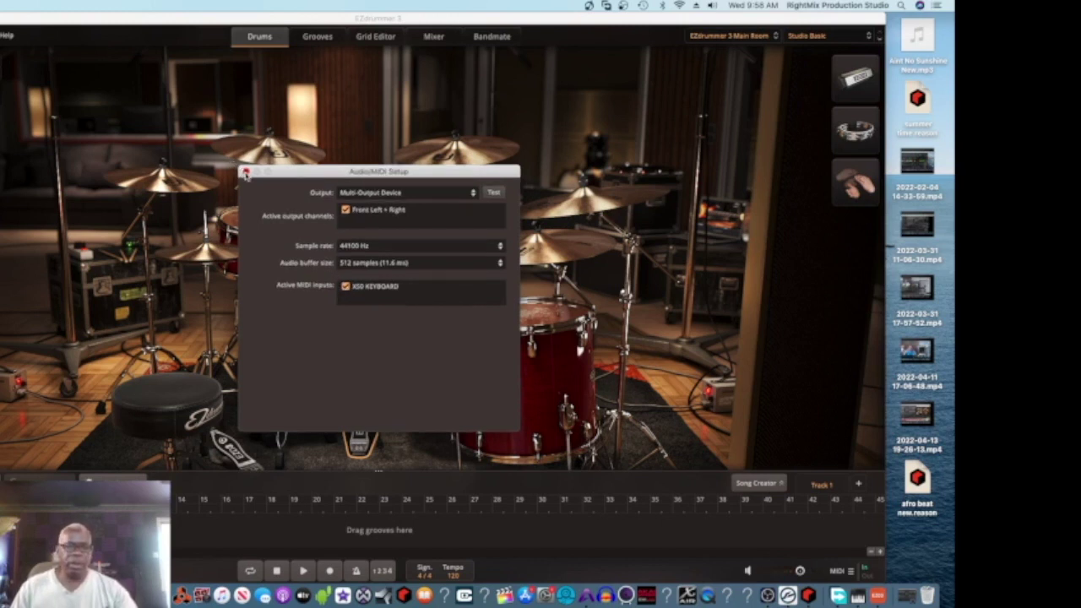
left_click(245, 171)
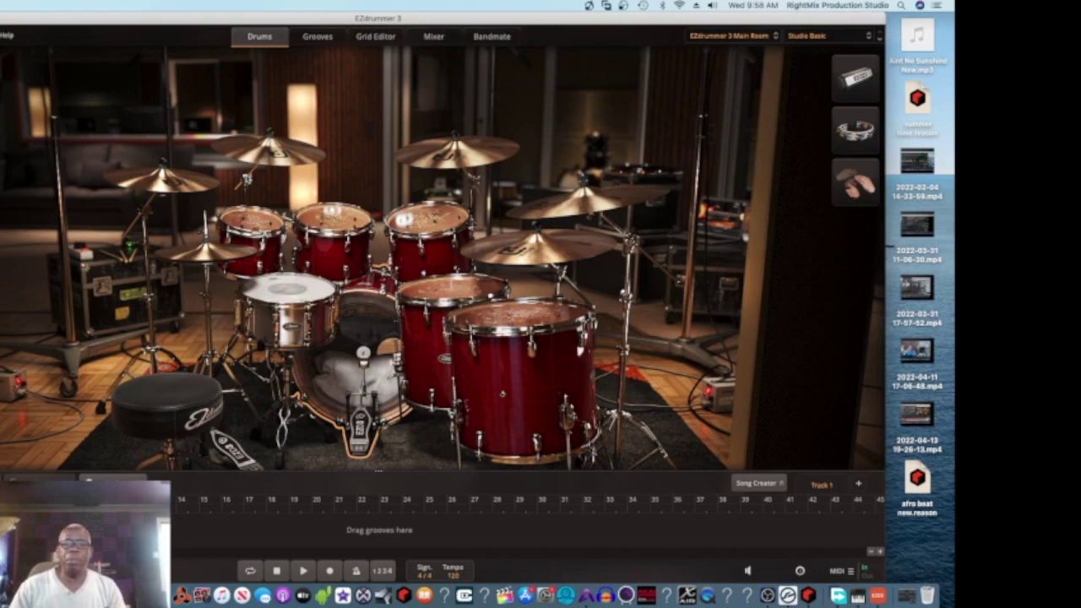
Inspect the per-drum mixer channels with bleed and tape controls, then return to the Drums page.
left_click(434, 37)
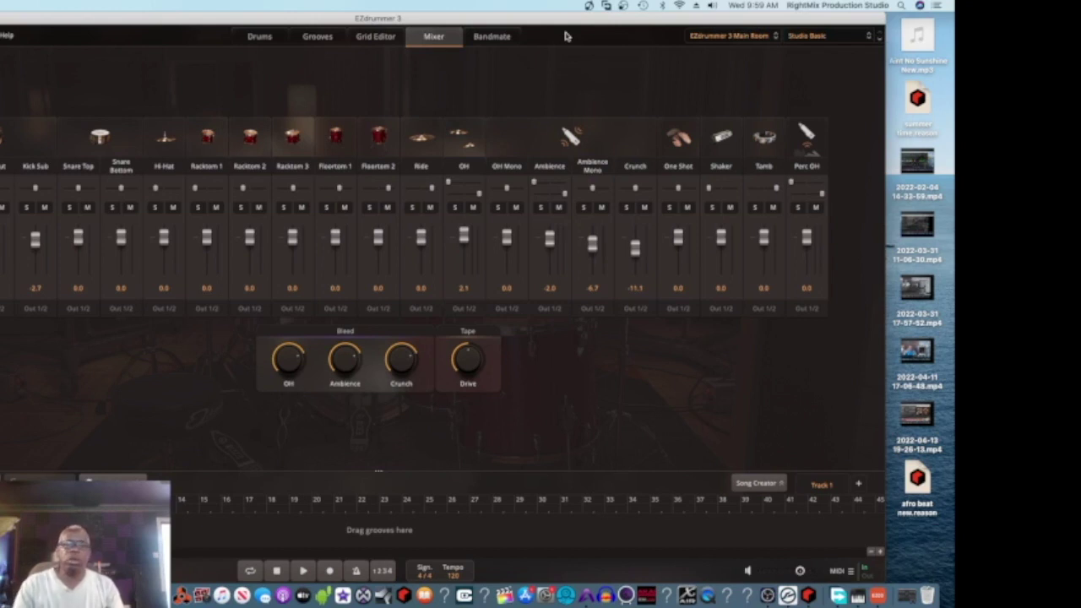
left_click(266, 38)
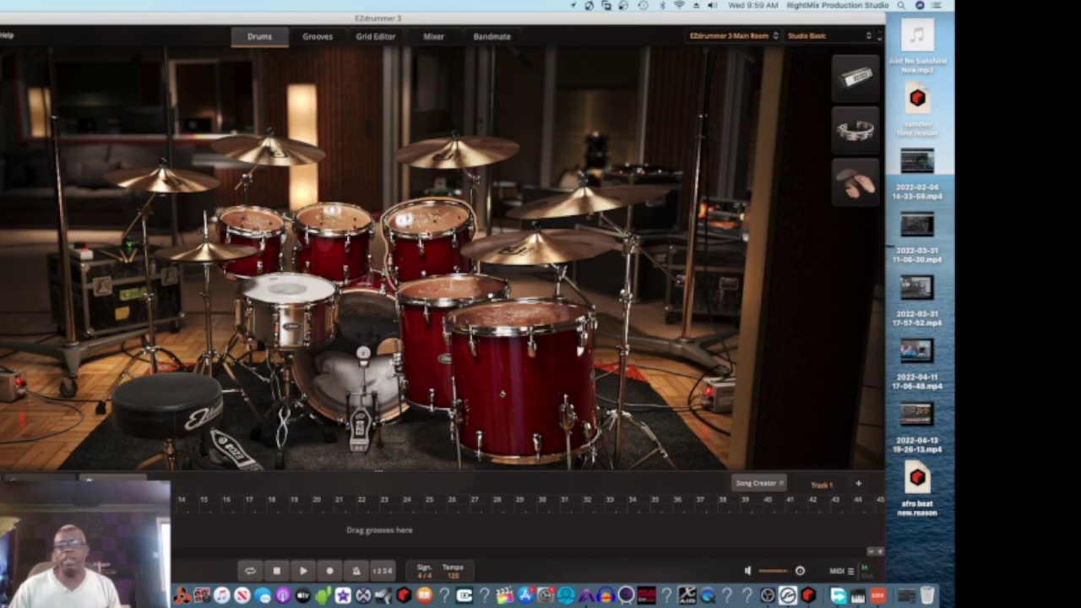
Audition the rack tom and snare, then start a Bandmate file import with Select File.
left_click(490, 316)
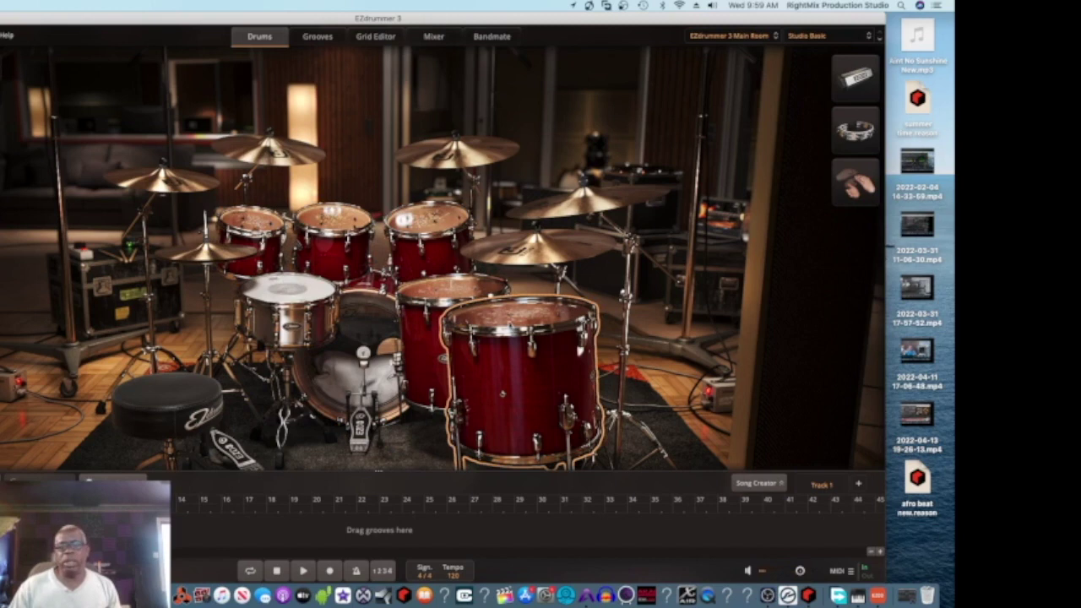
left_click(283, 287)
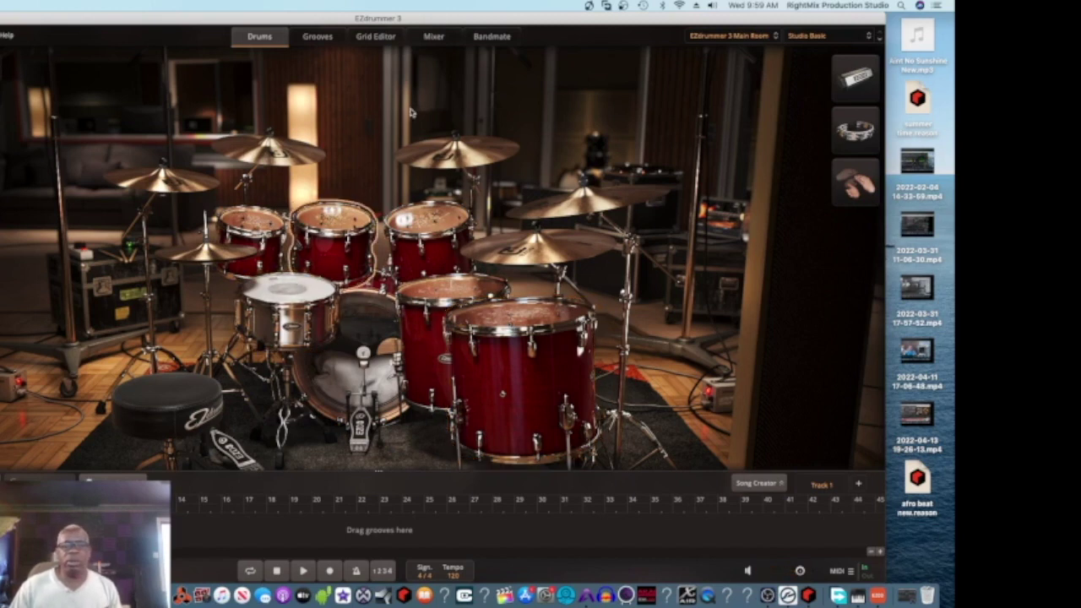
left_click(490, 38)
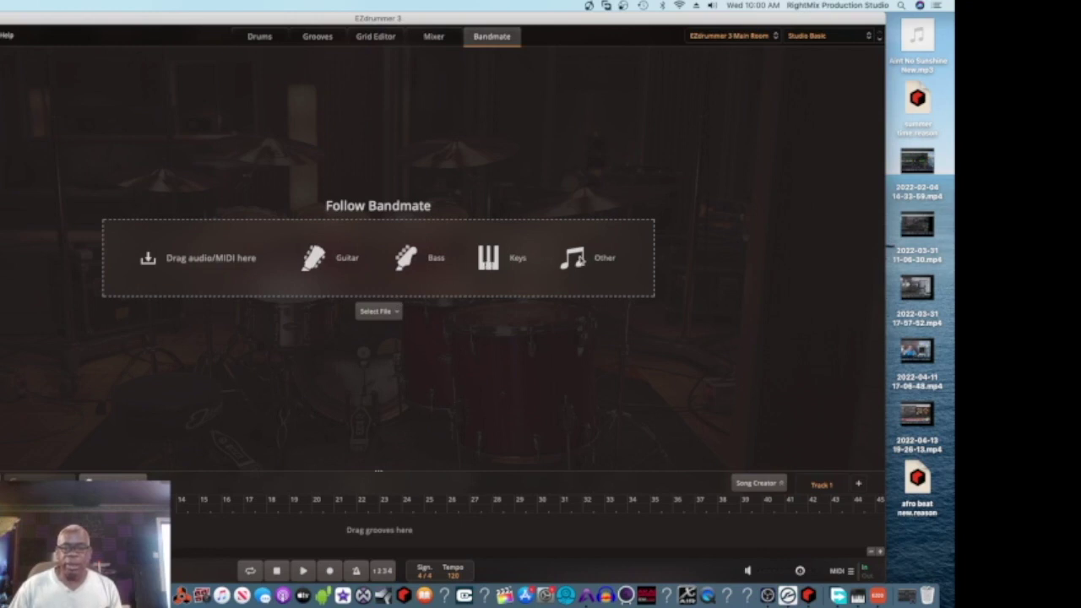
left_click(387, 311)
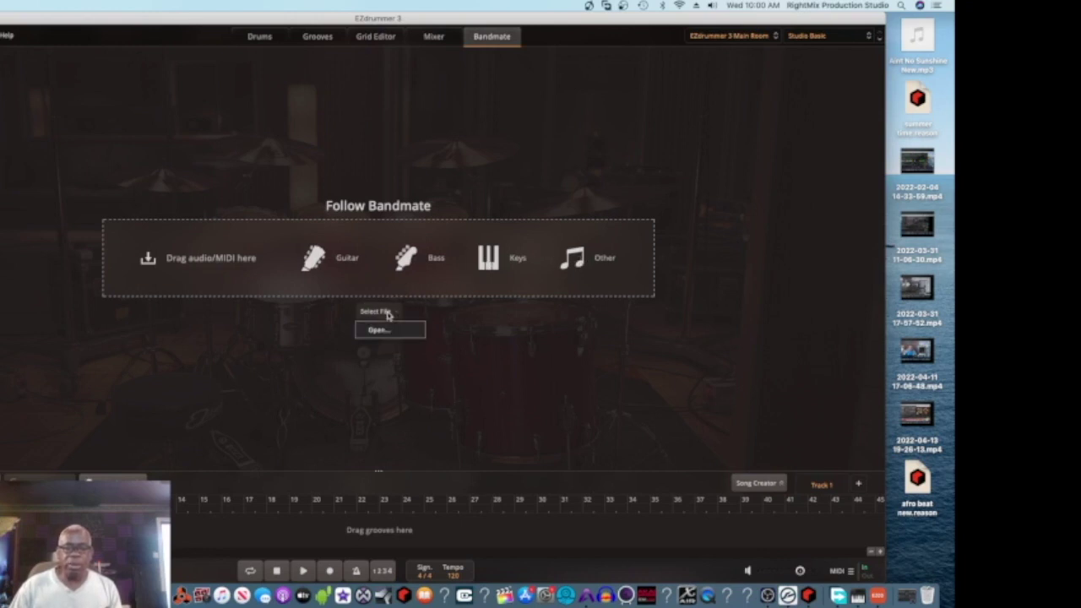
Allow access to the Documents and Desktop folders and browse the Documents folder.
left_click(388, 330)
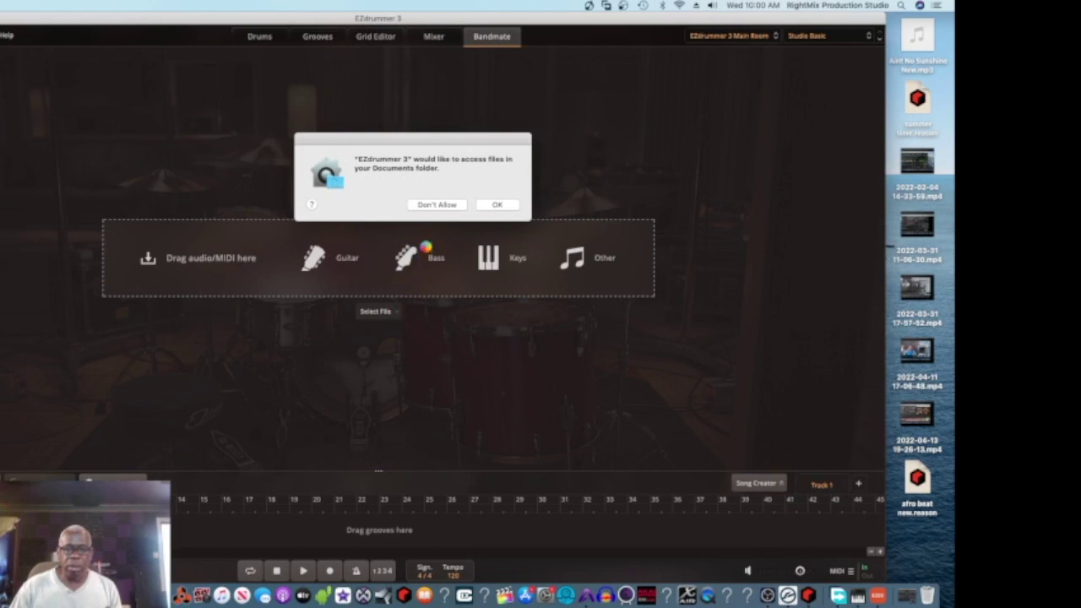
left_click(497, 205)
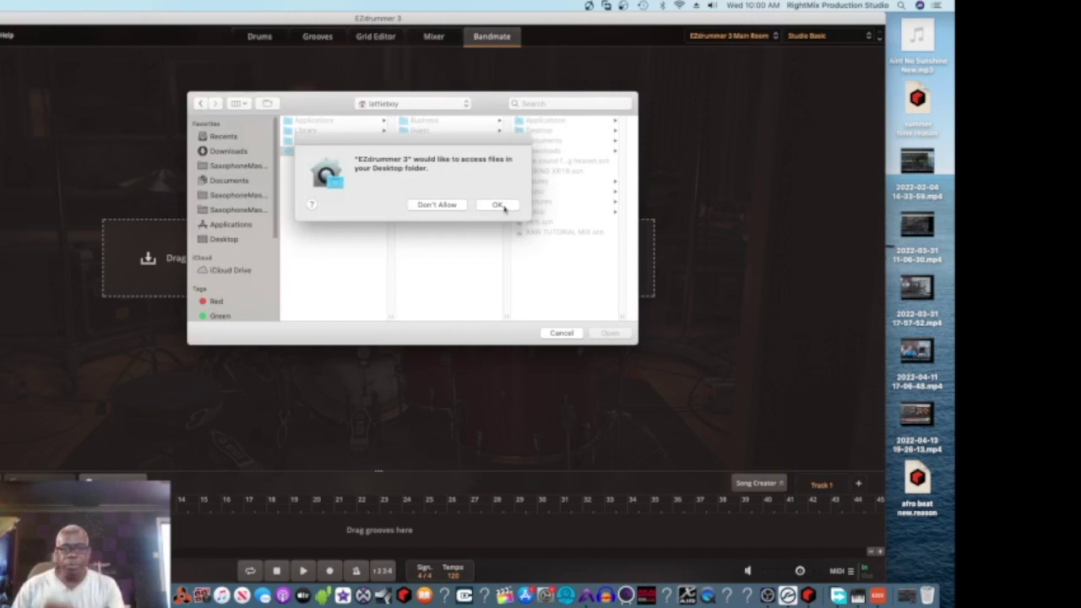
left_click(503, 207)
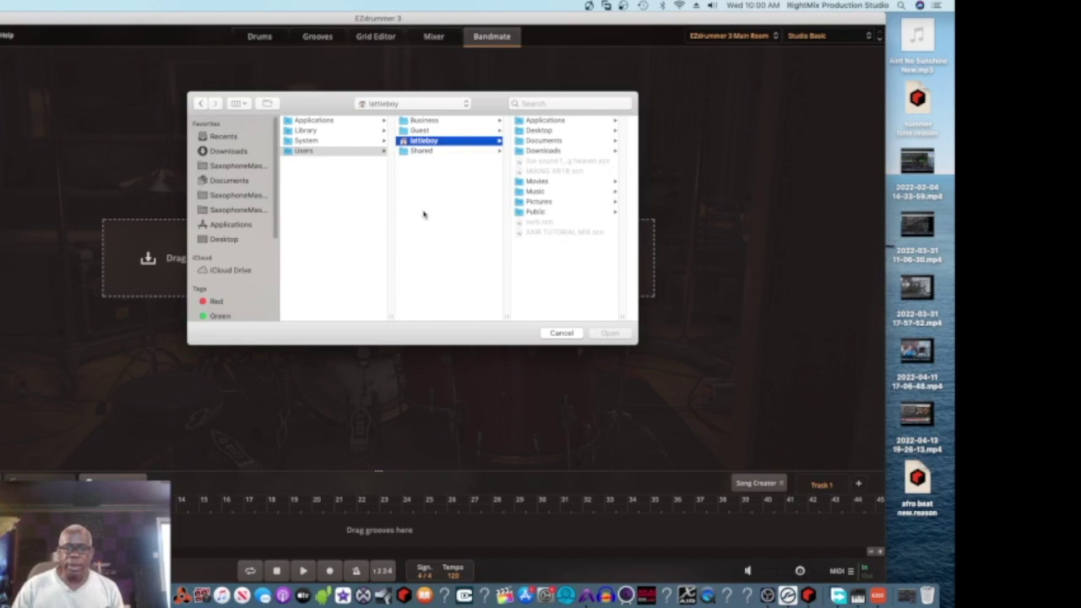
left_click(226, 181)
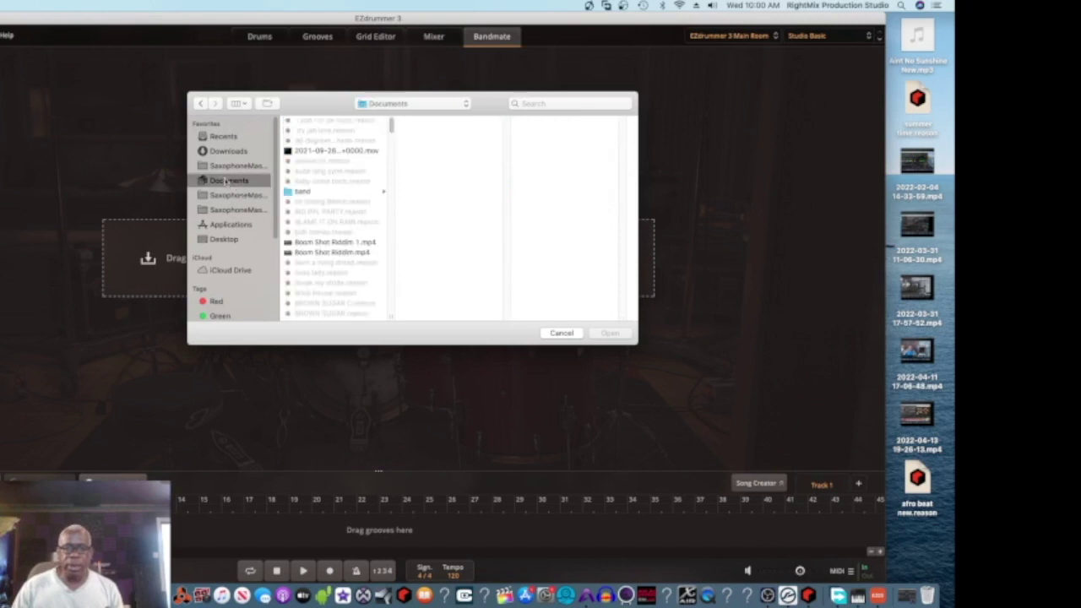
scroll(329, 260, "down", 5)
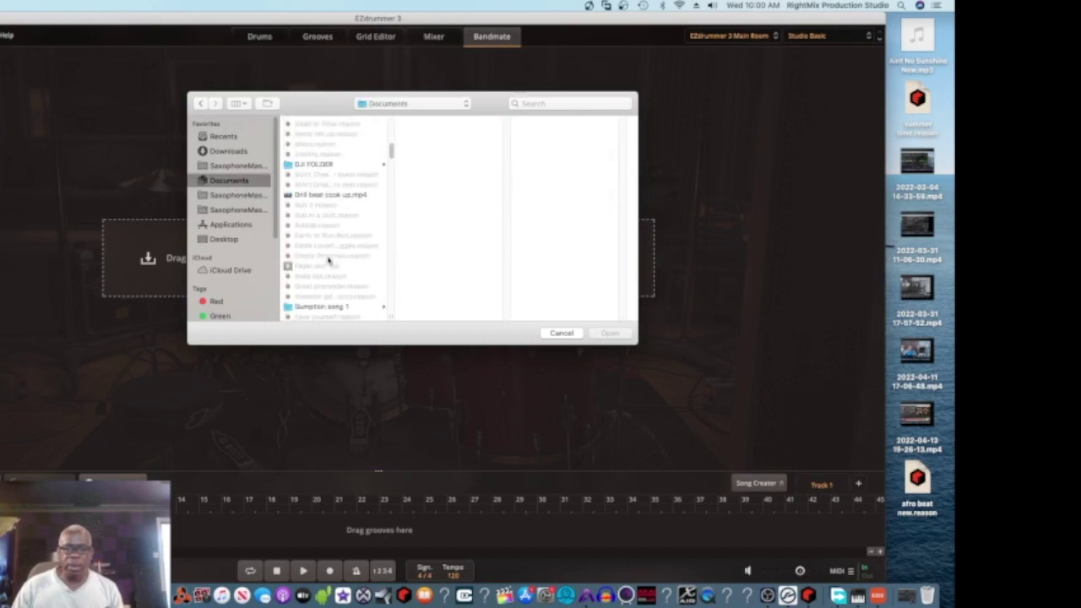
scroll(329, 266, "down", 10)
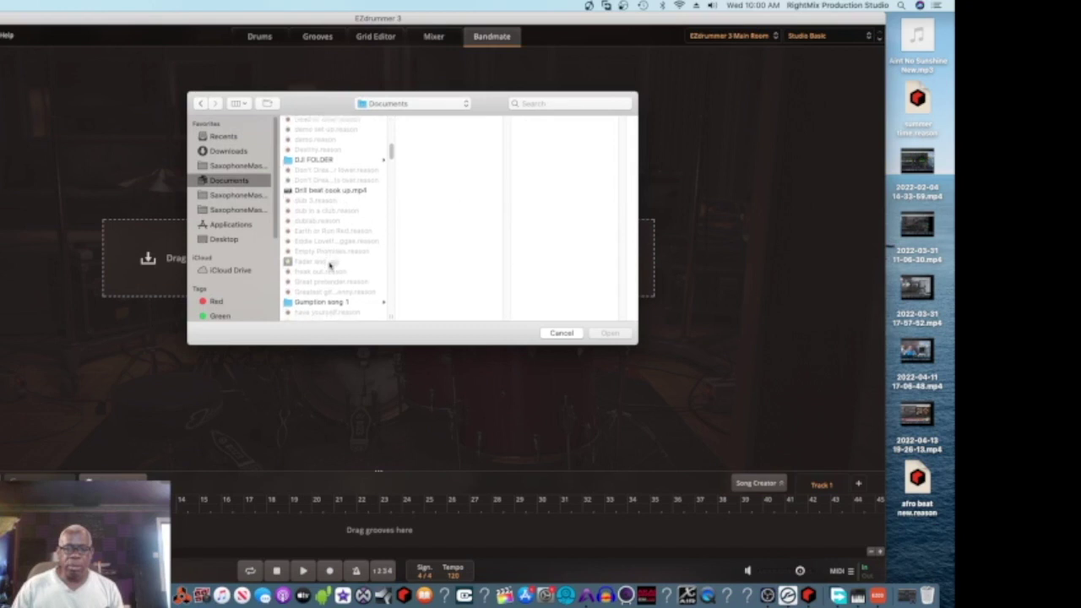
scroll(329, 266, "down", 10)
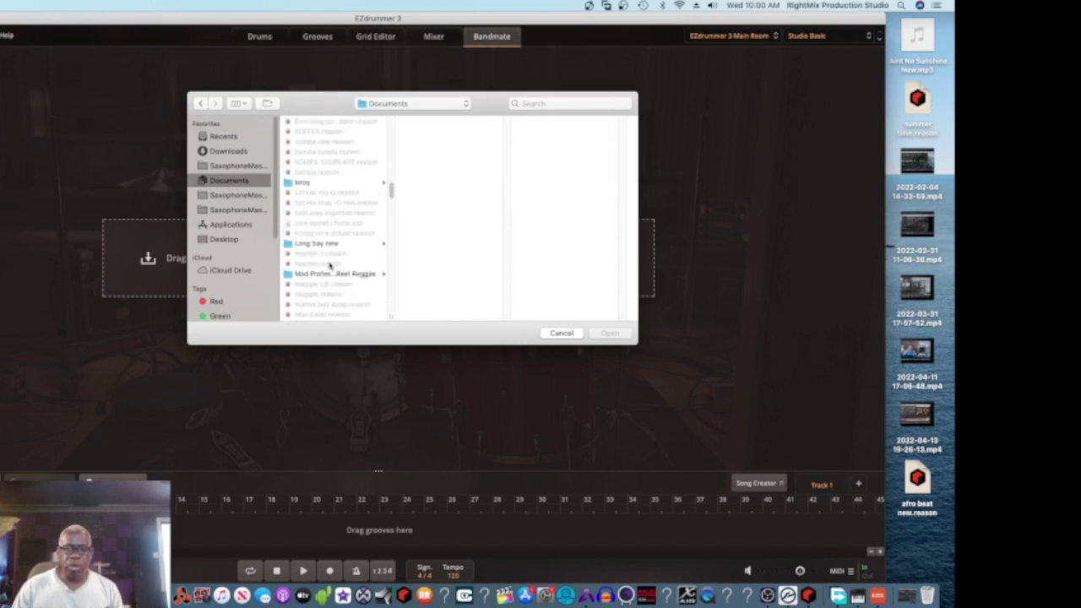
scroll(329, 266, "up", 1)
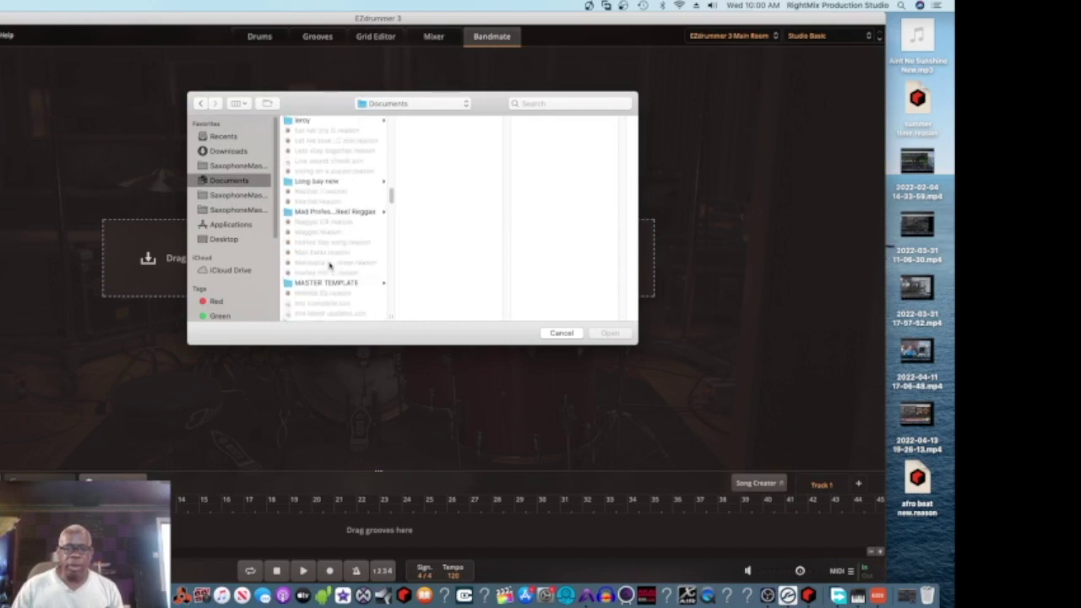
Open Keep_Locked_Phrase_PL.wav from Rasta Vocal Samples > Single Phrase into Bandmate.
left_click(336, 212)
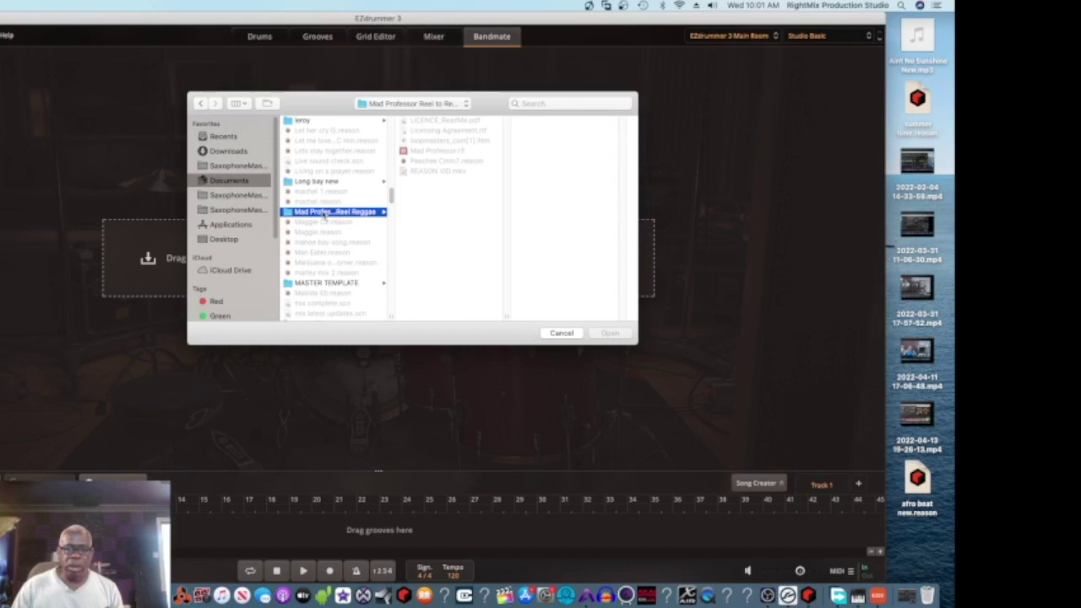
scroll(322, 216, "down", 5)
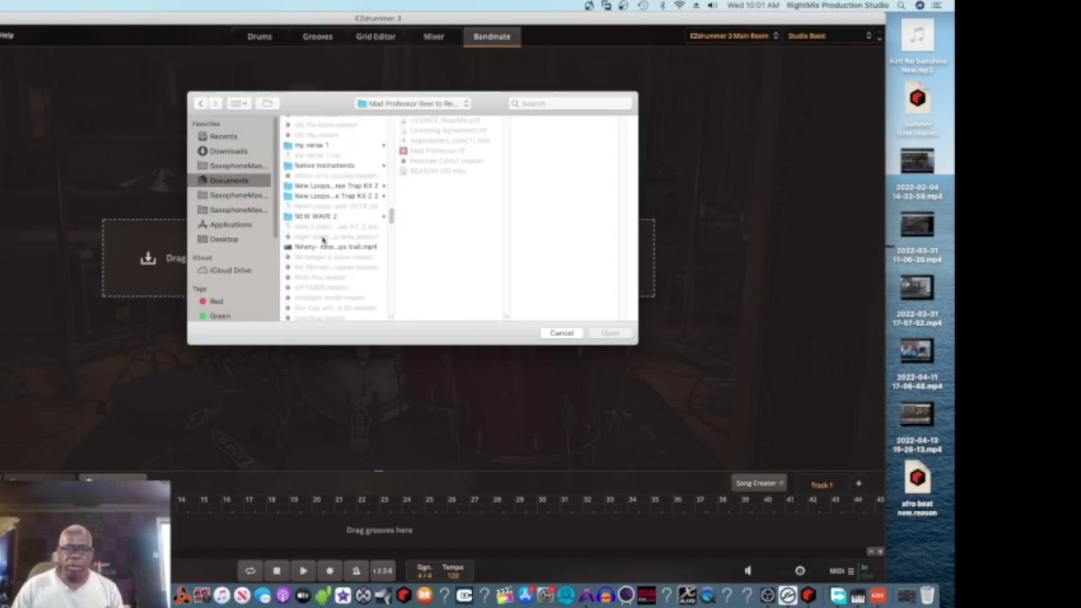
scroll(322, 241, "down", 3)
scroll(323, 241, "down", 1)
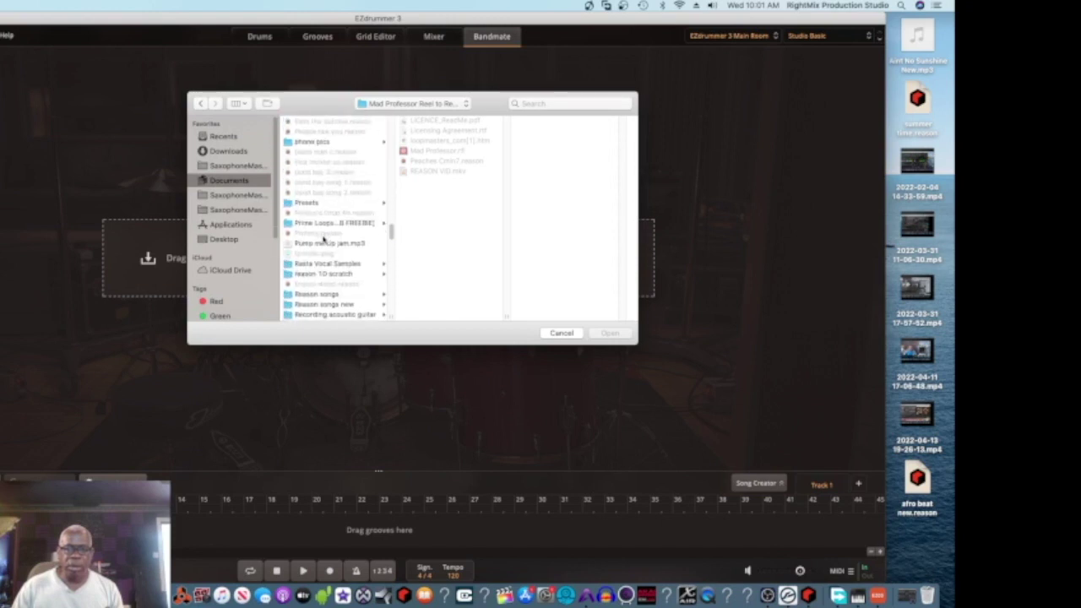
left_click(325, 260)
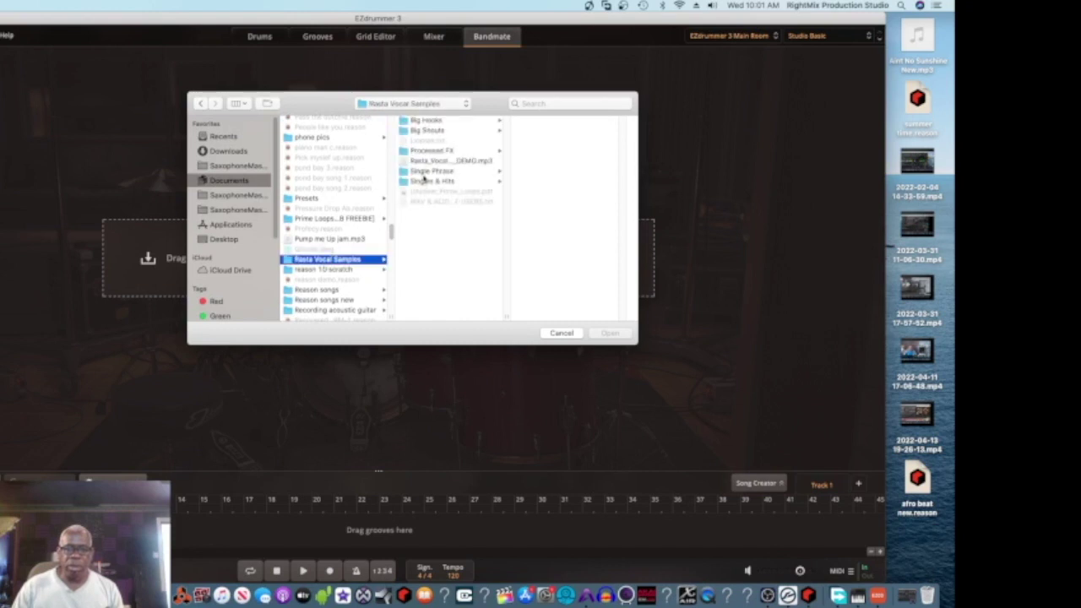
left_click(424, 173)
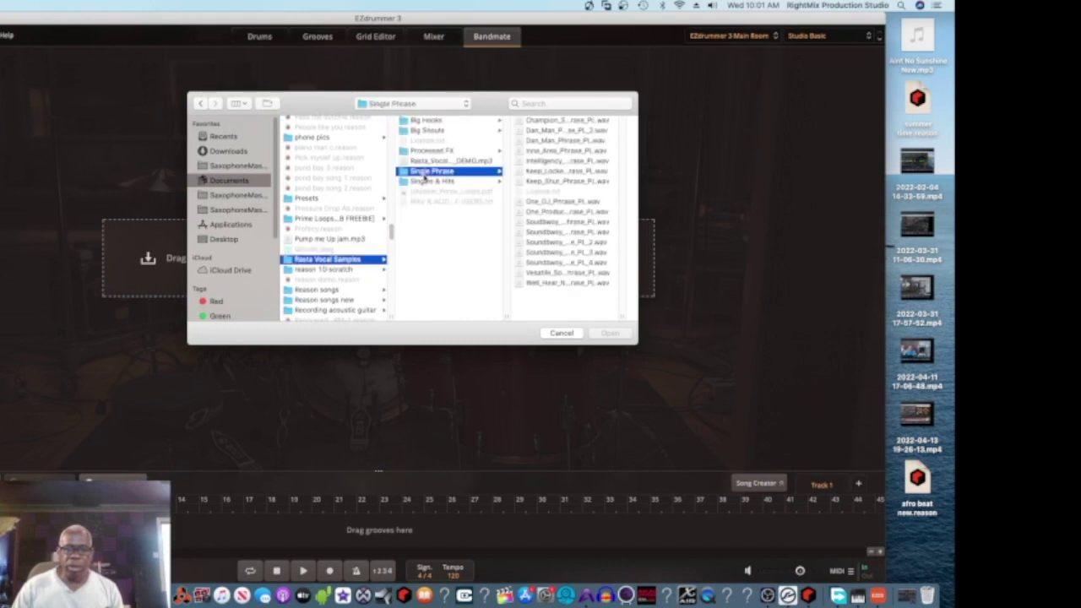
left_click(545, 171)
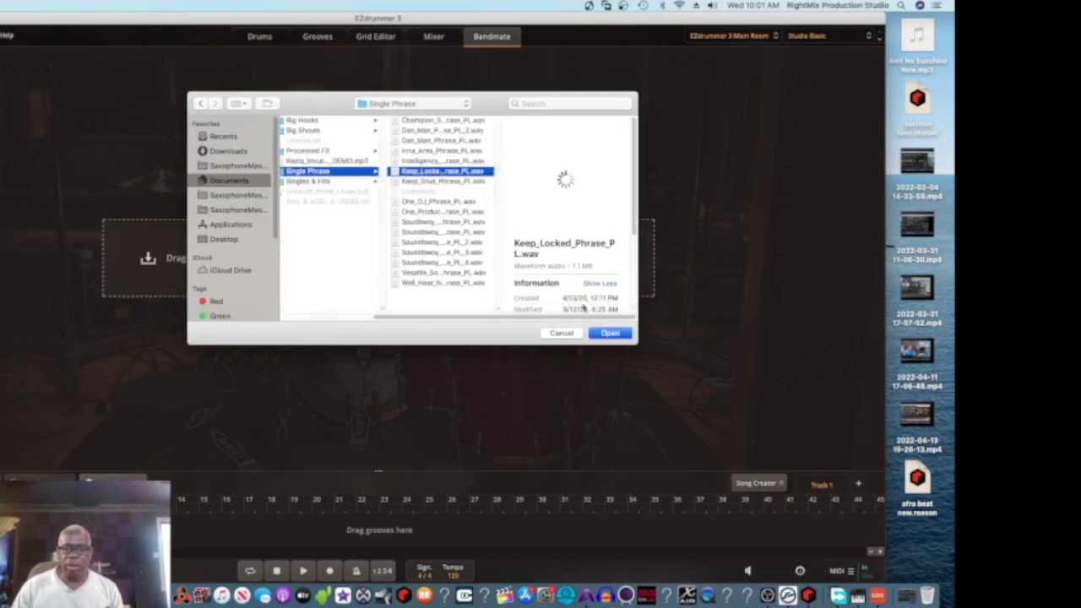
left_click(609, 333)
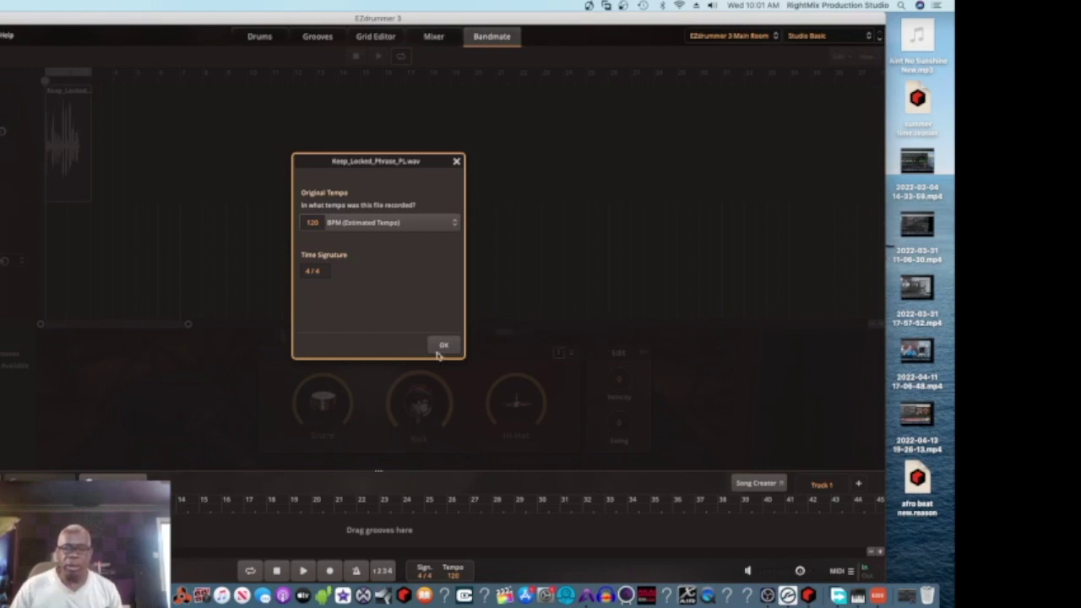
Keep the phrase's 120 BPM tempo and audition the Keep_Locked_Phrase clip with its Closed Hi-Hat A groove.
left_click(455, 165)
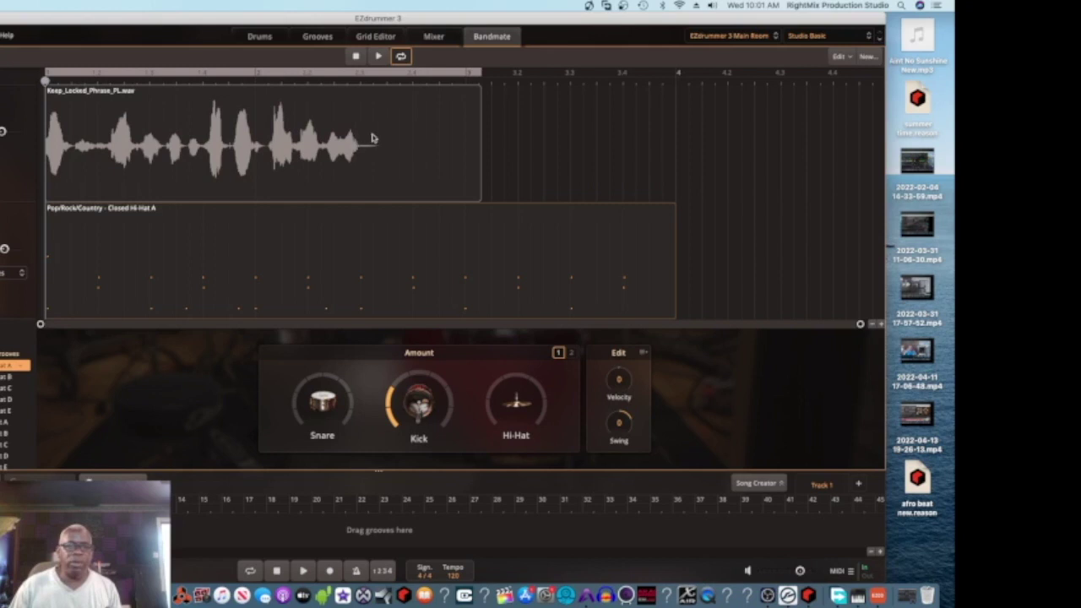
left_click(373, 138)
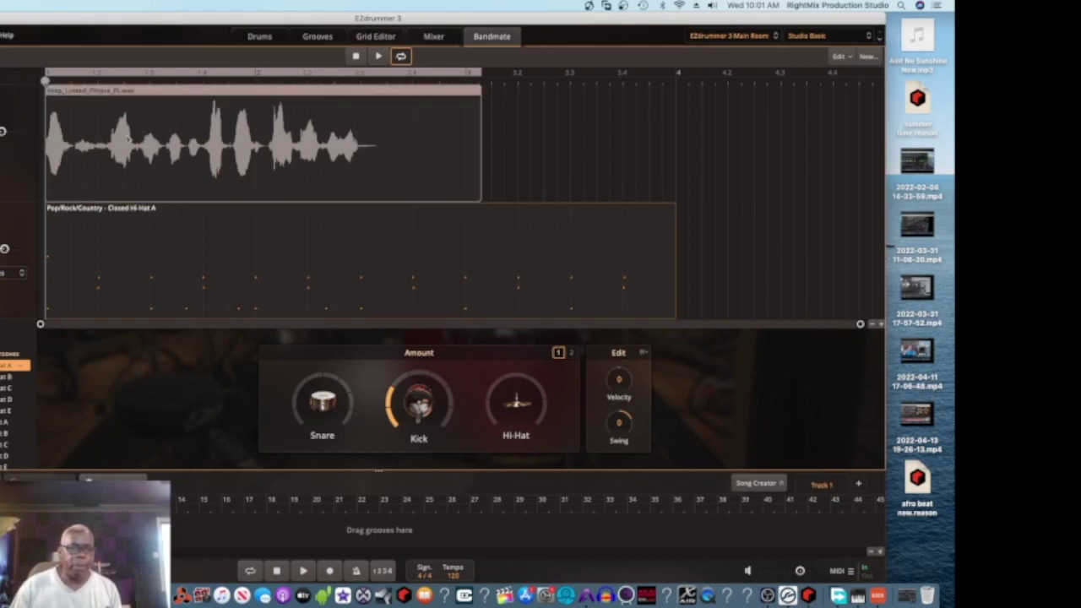
left_click(378, 57)
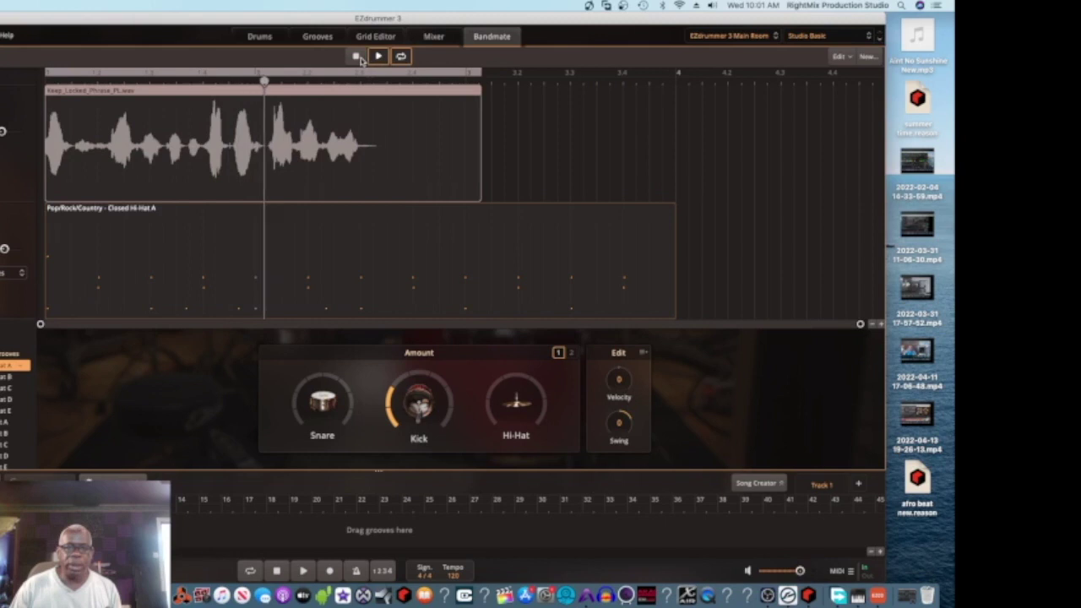
left_click(356, 56)
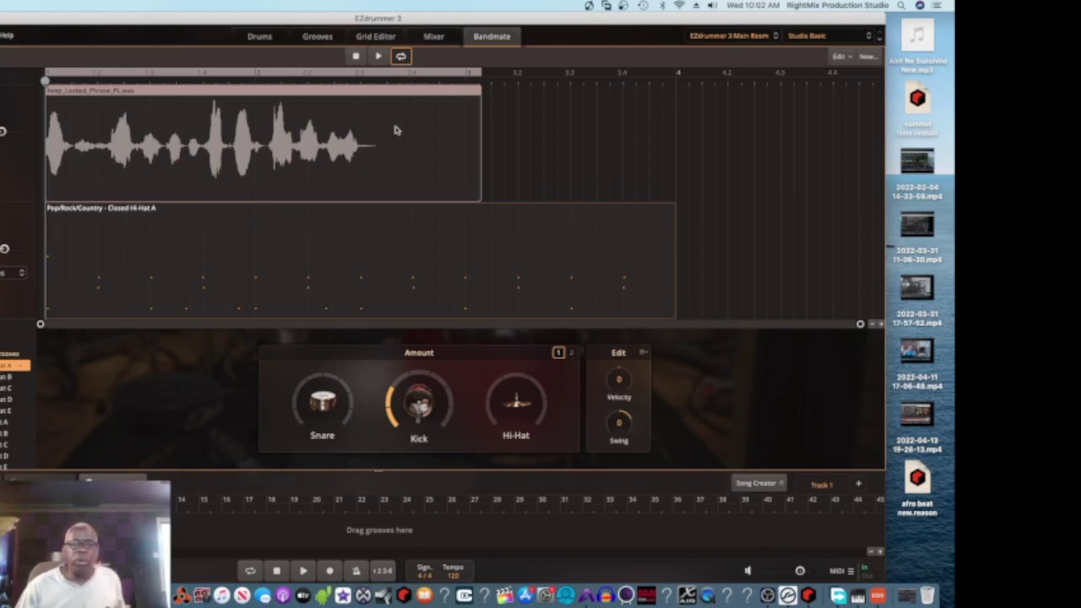
right_click(323, 148)
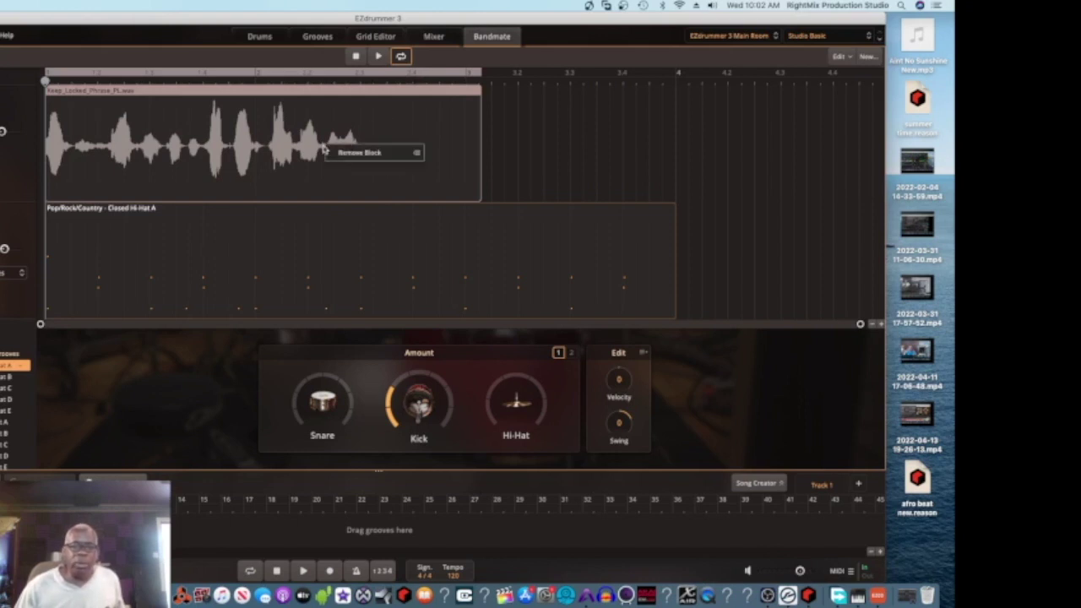
Remove the Keep_Locked_Phrase block and import Well_Hear_Now_Phrase_PL.wav into Bandmate.
left_click(377, 154)
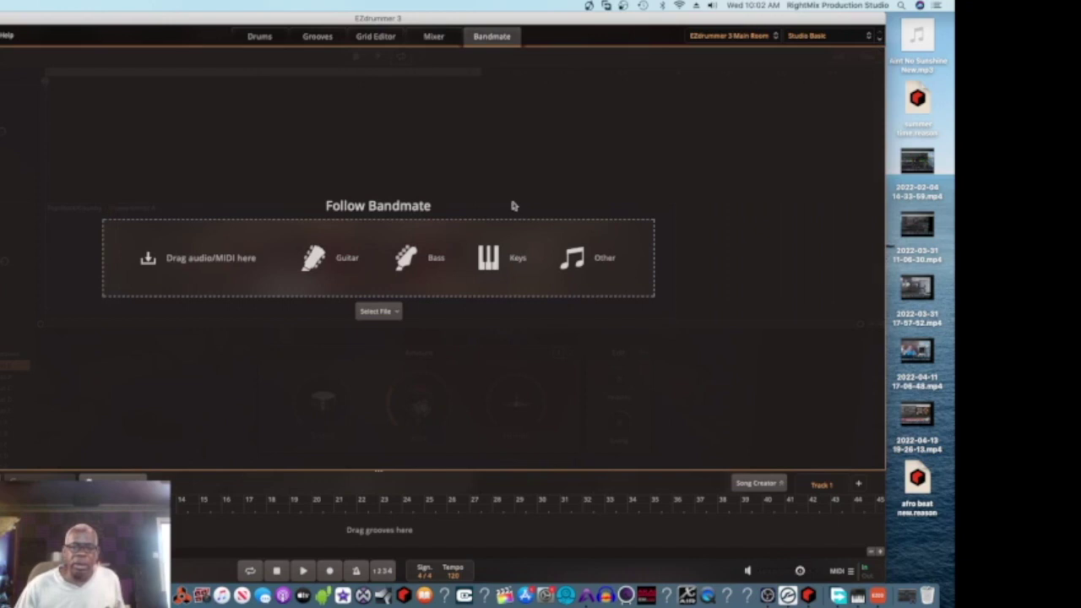
left_click(377, 311)
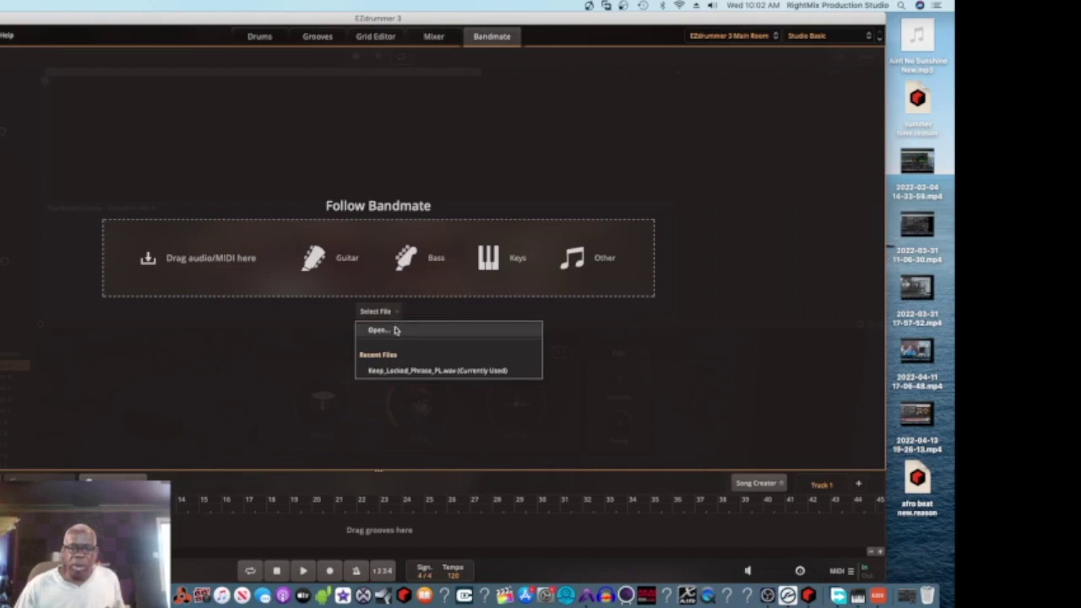
left_click(393, 329)
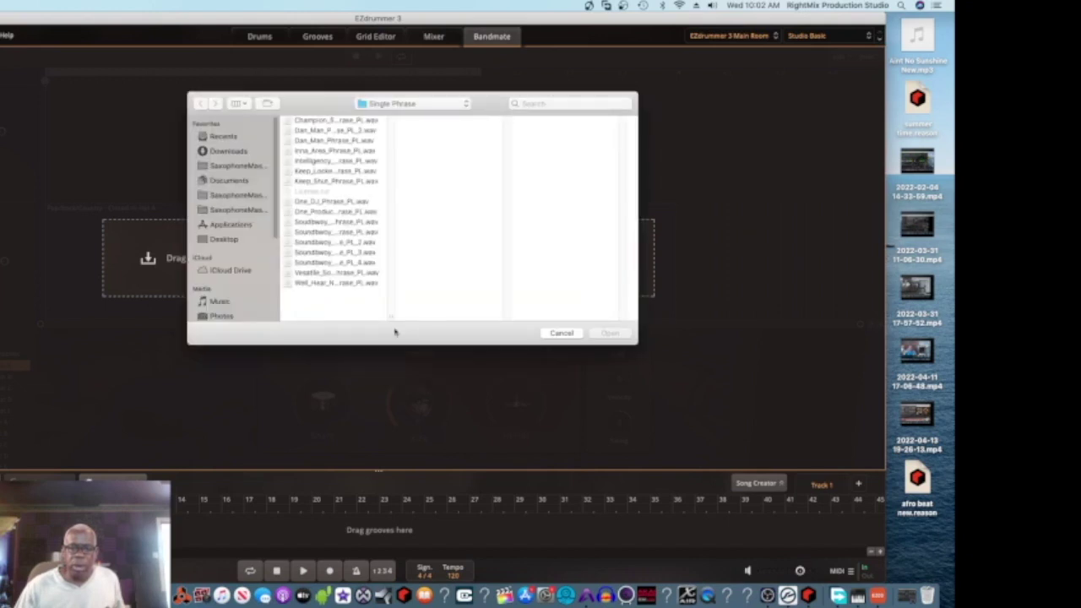
left_click(333, 283)
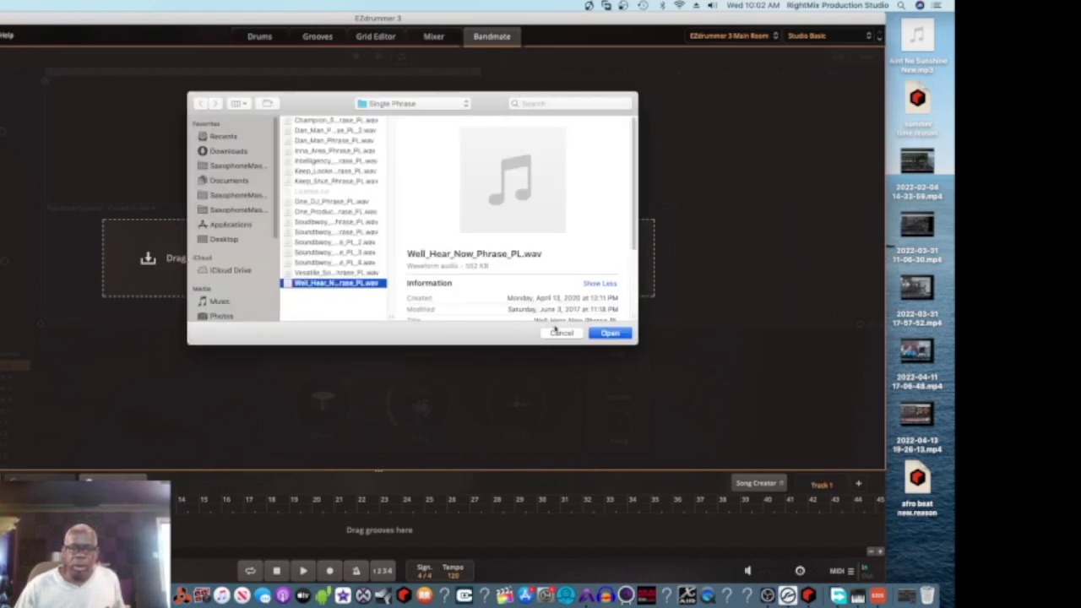
left_click(609, 334)
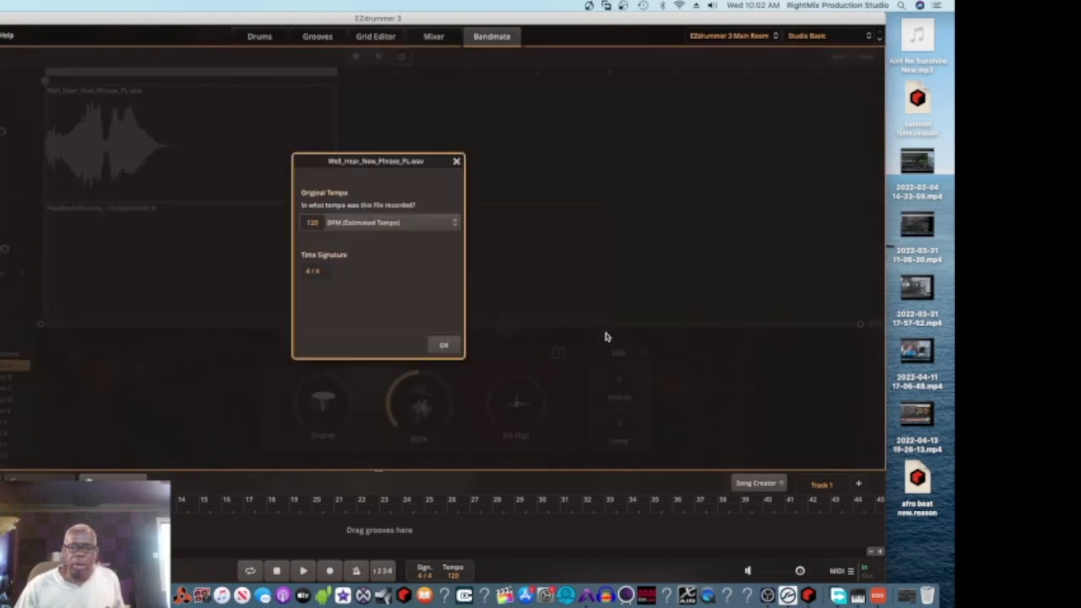
Confirm 120 BPM in 4/4 for the new phrase, then remove its audio block.
left_click(443, 344)
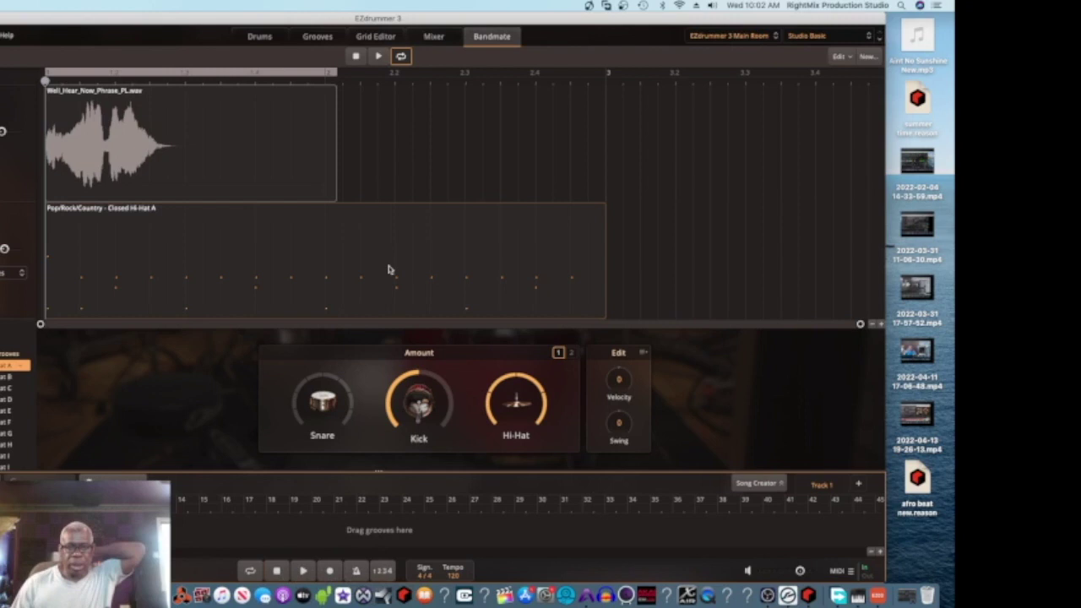
right_click(259, 125)
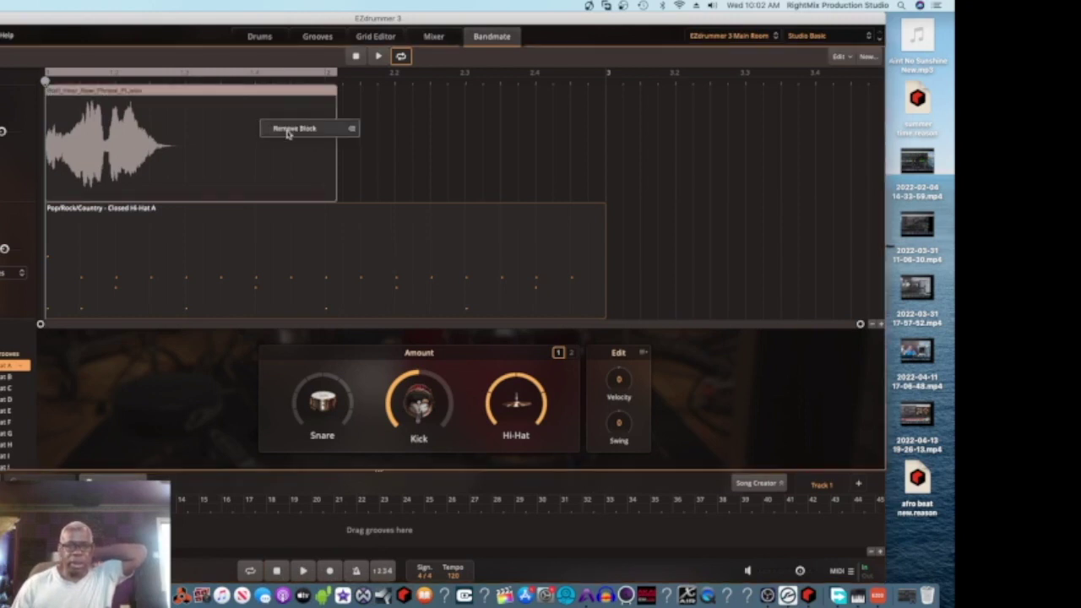
left_click(286, 129)
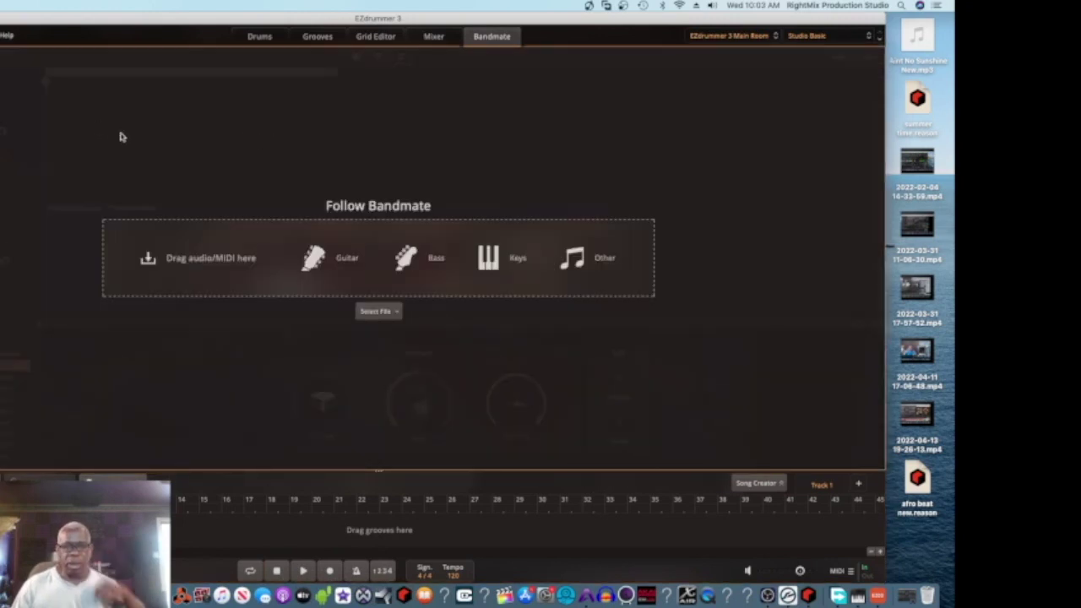
Add a second, empty song track, Track 2, beside Track 1 in the timeline.
scroll(182, 548, "right", 10)
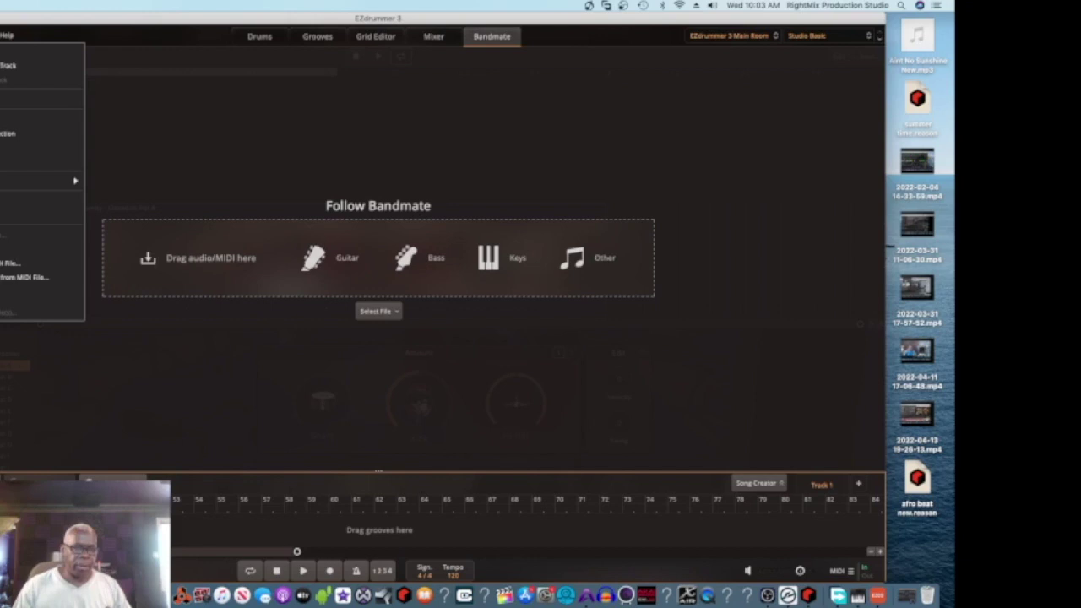
key("Return")
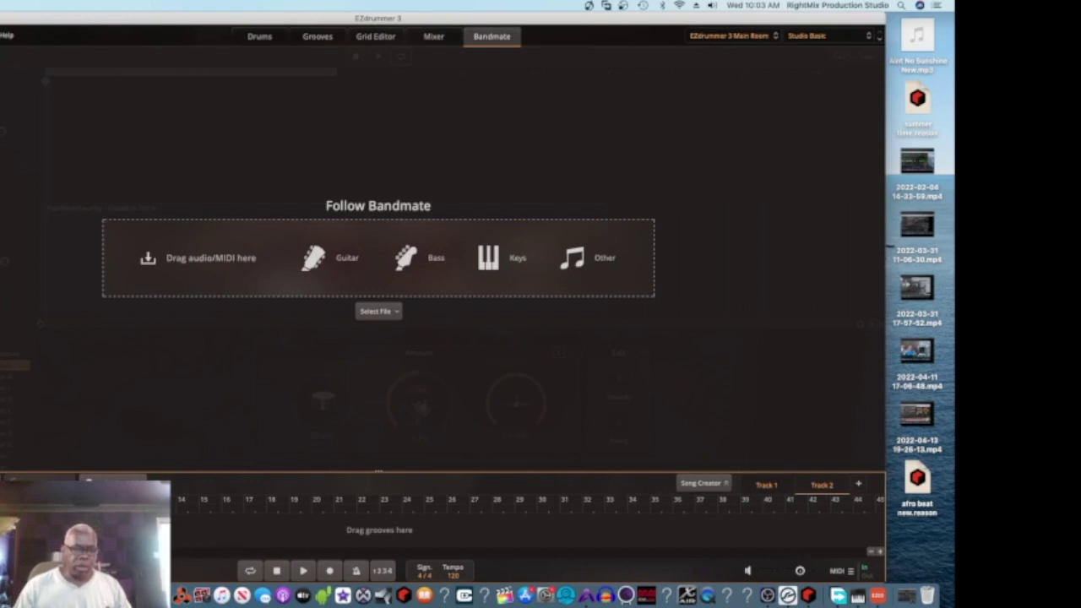
scroll(523, 506, "up", 5)
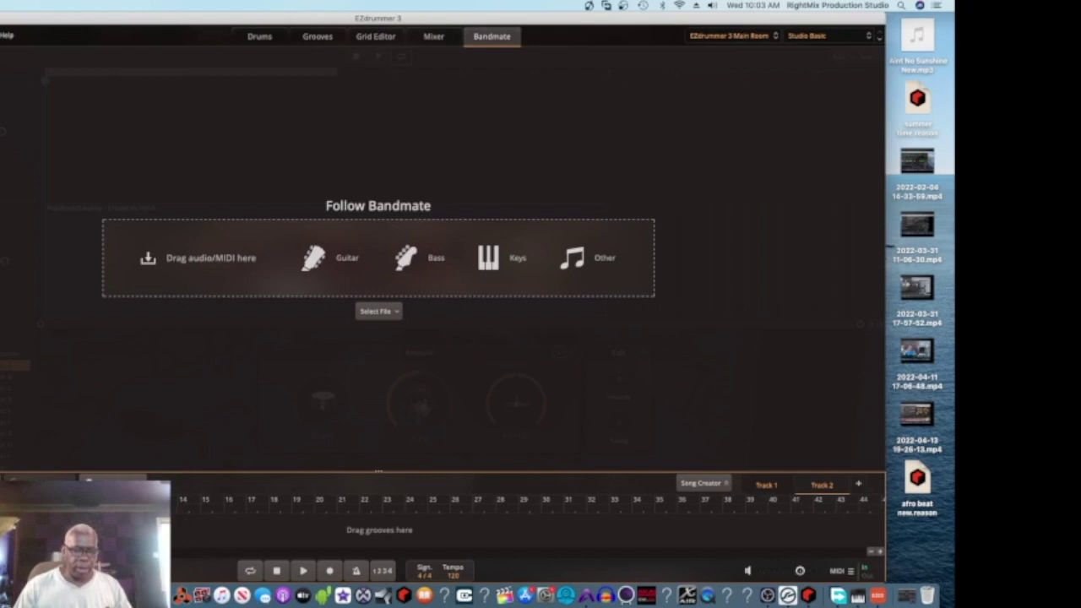
scroll(524, 506, "down", 5)
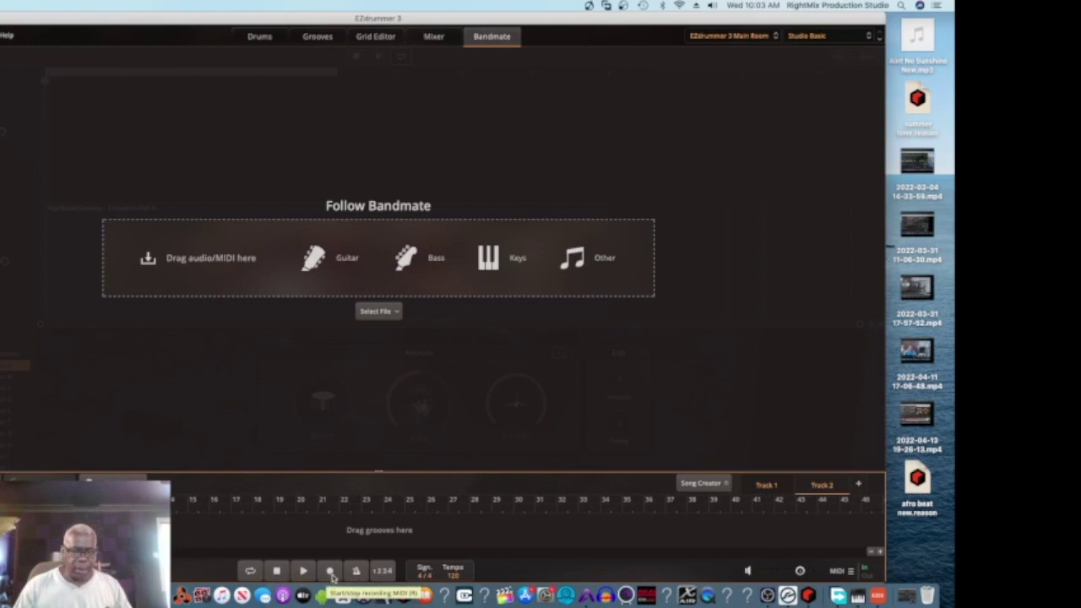
Run and stop a brief MIDI record pass, then show the help and setup menu.
left_click(330, 573)
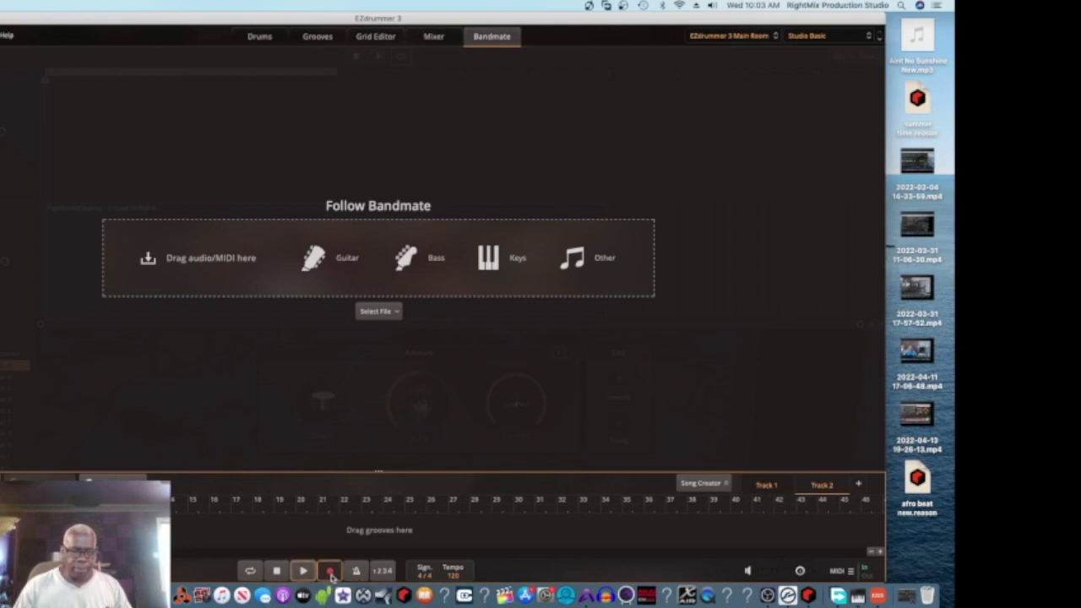
left_click(304, 573)
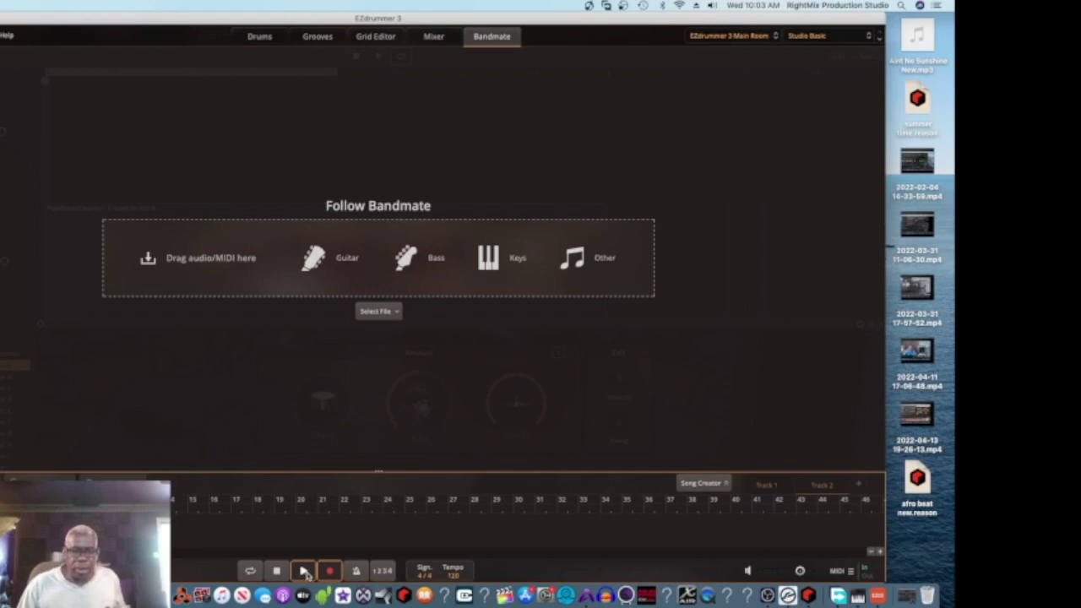
left_click(278, 572)
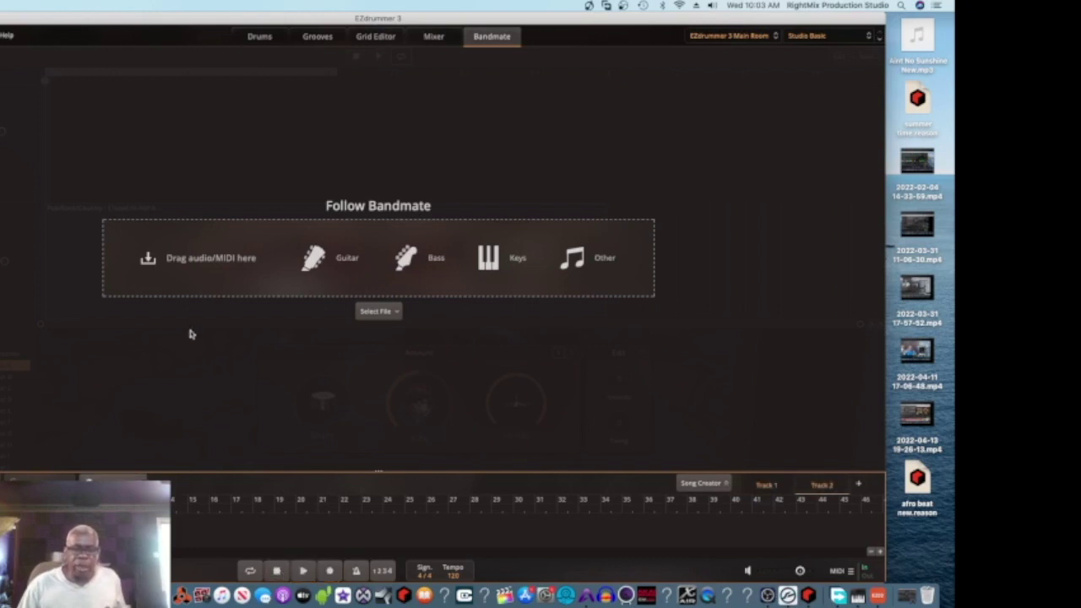
left_click(7, 35)
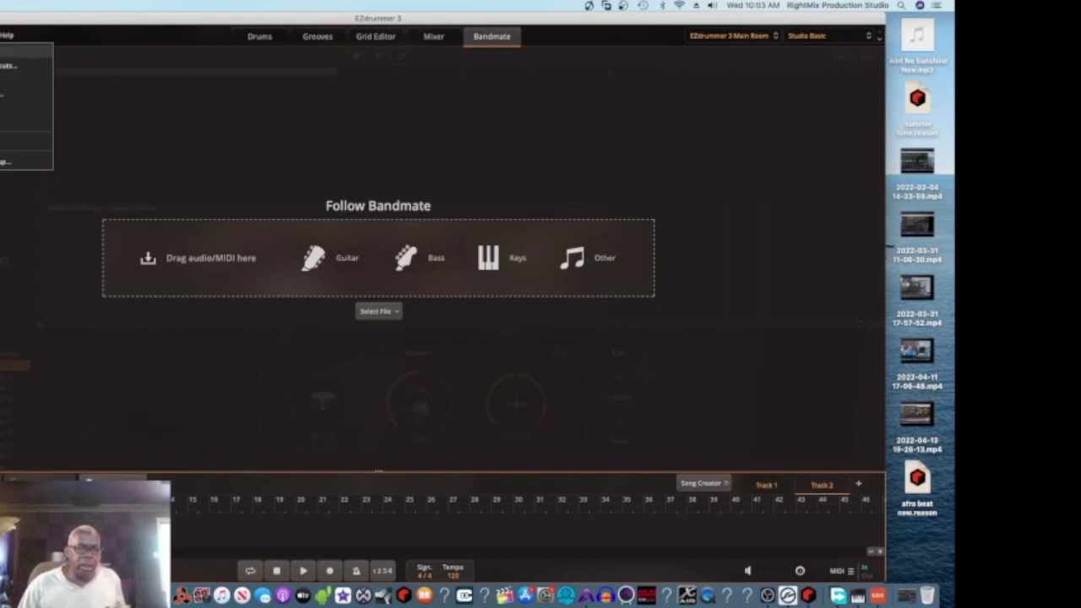
left_click(3, 50)
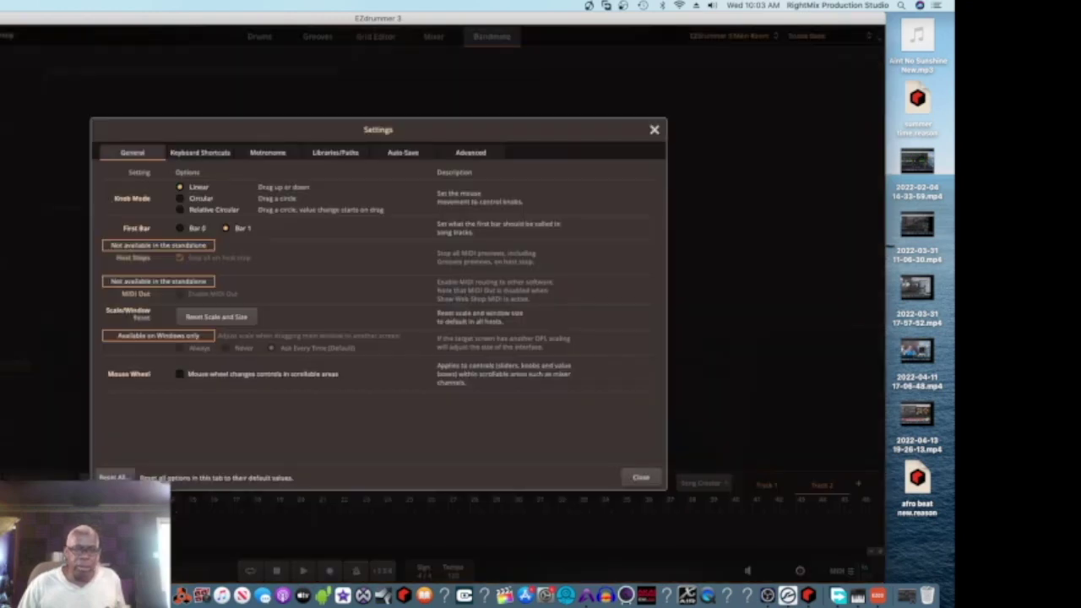
left_click(193, 156)
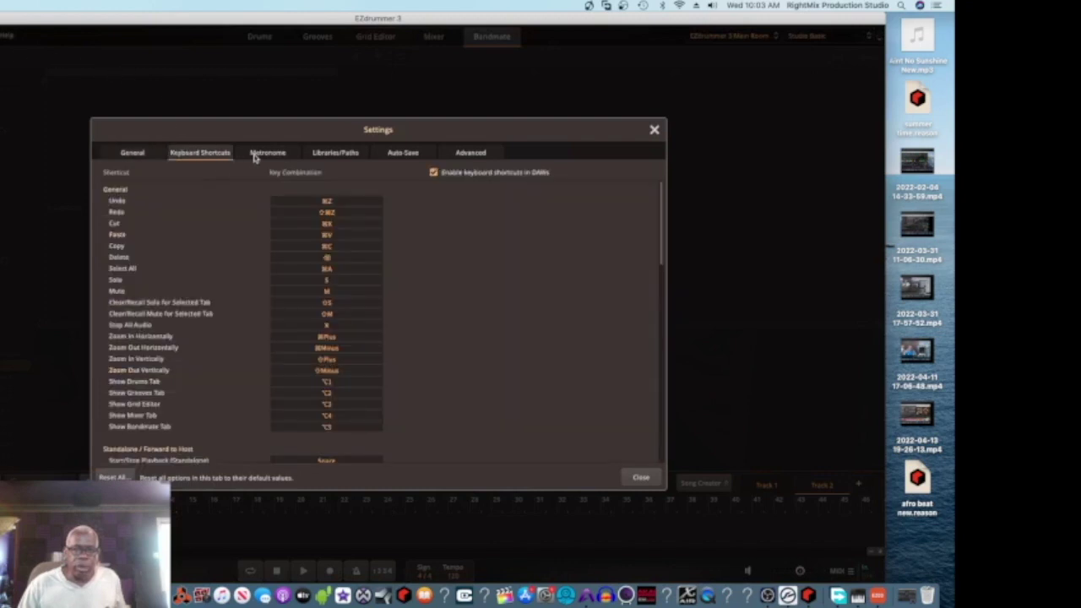
left_click(255, 157)
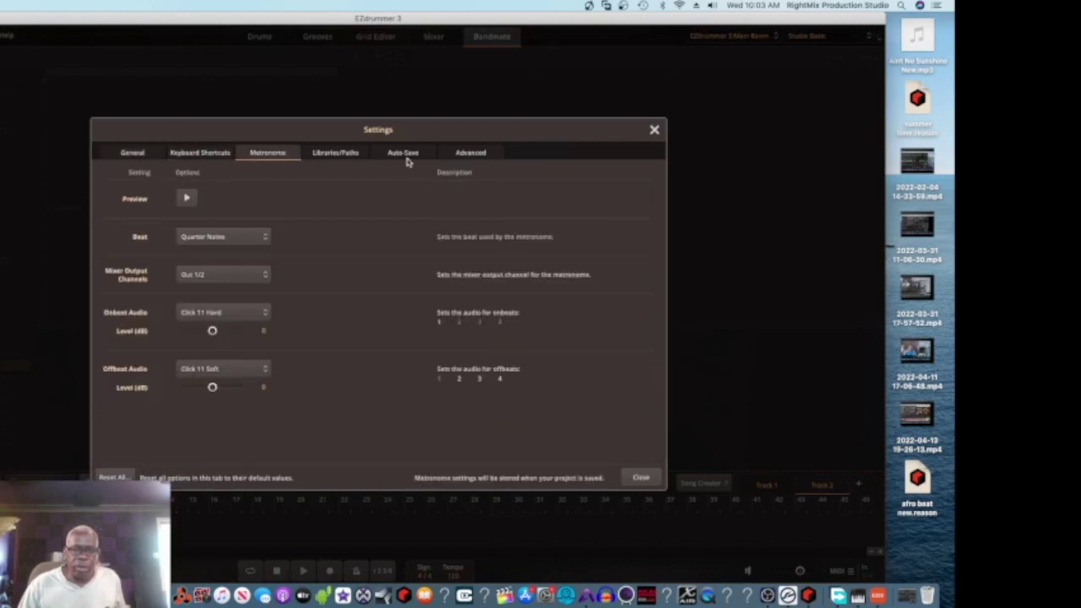
left_click(478, 153)
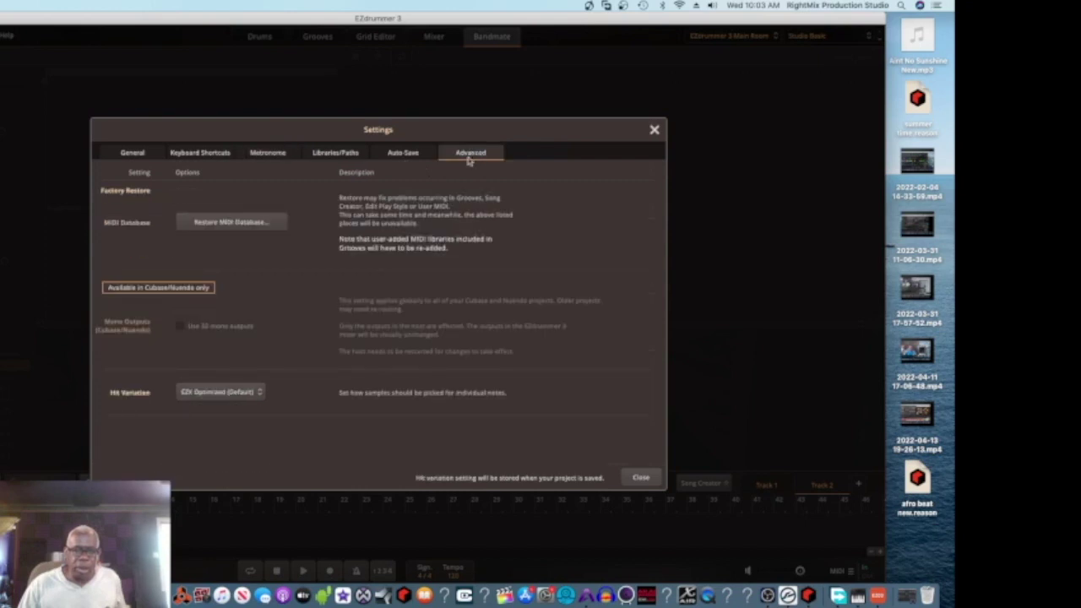
left_click(653, 130)
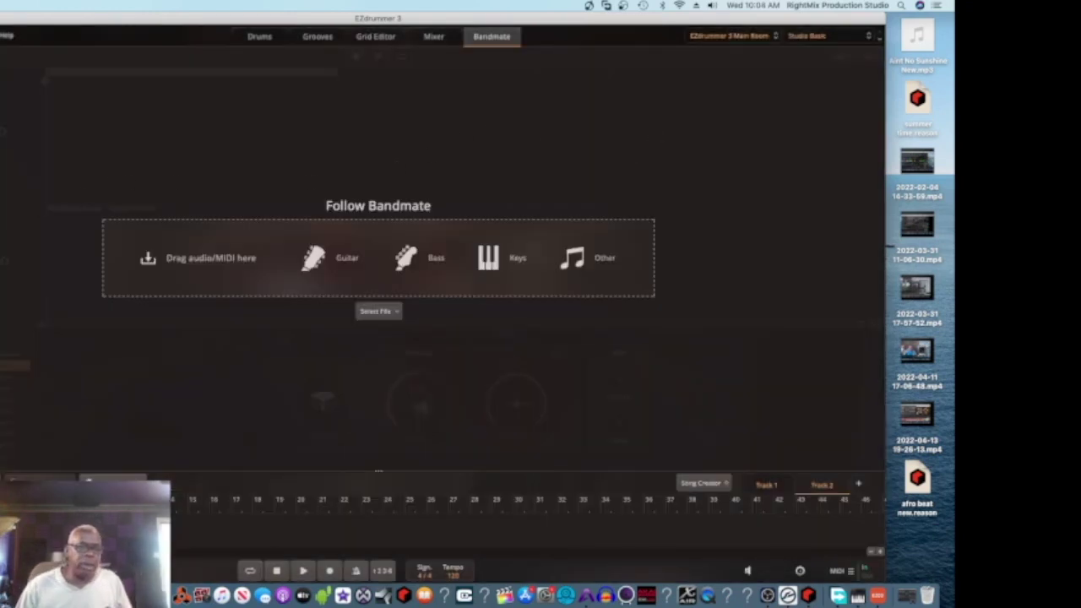
left_click(7, 34)
Open and close the Audio/MIDI Setup, then switch to the Grid Editor page.
mouse_move(0, 34)
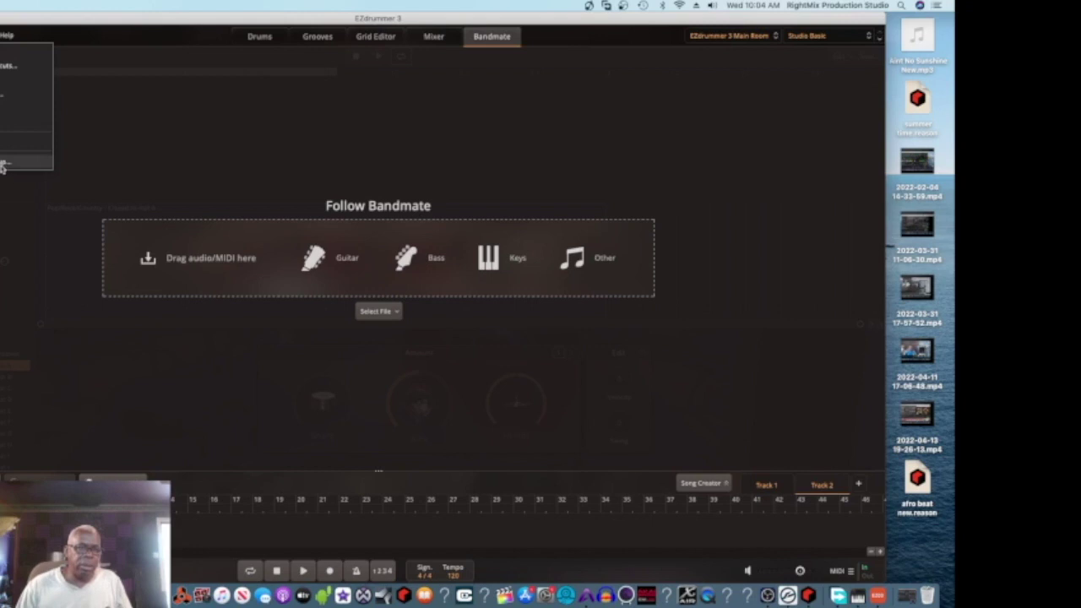
left_click(3, 165)
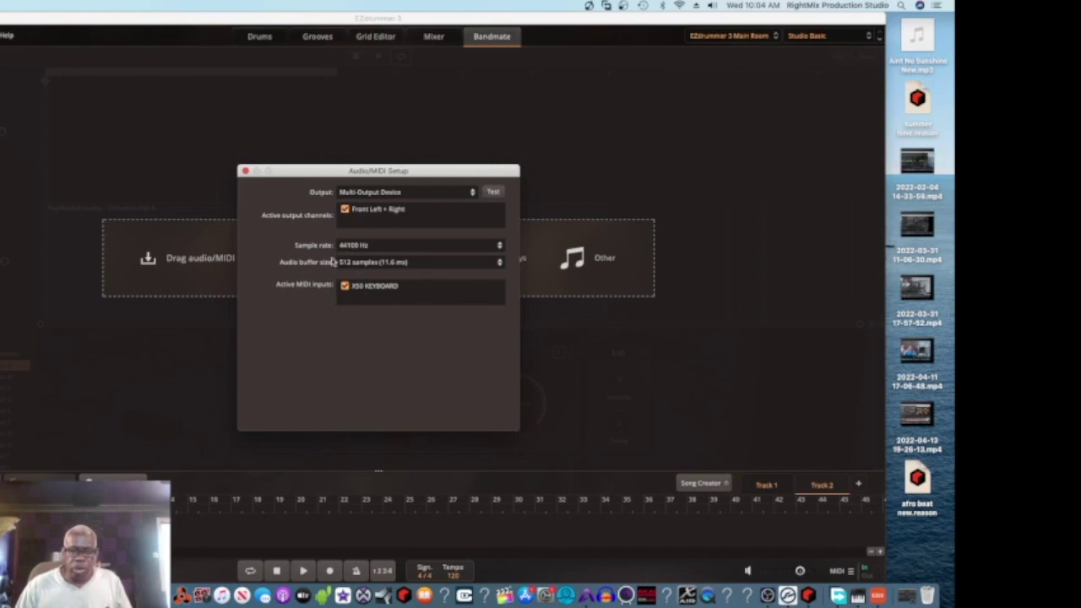
left_click(245, 172)
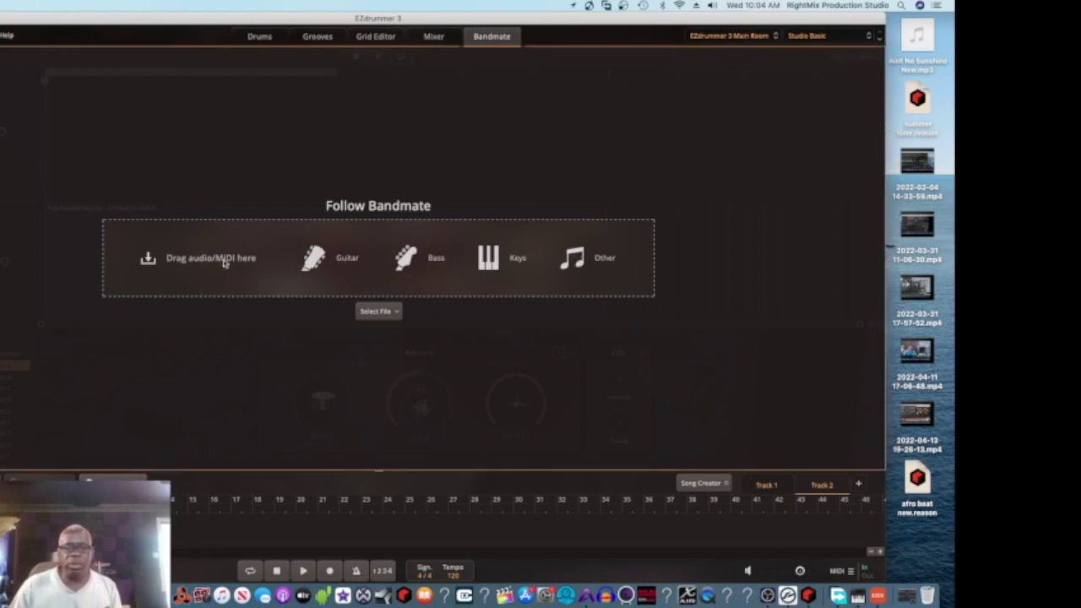
left_click(371, 39)
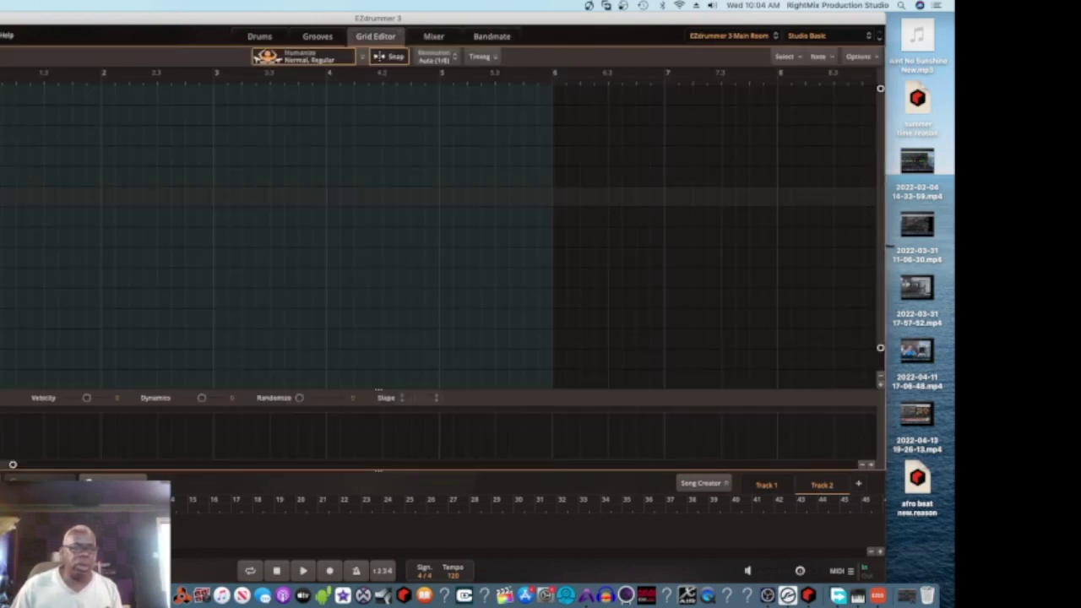
In the Mixer, switch channel outputs between multi-outs and Out 1/2, then return to Drums.
scroll(156, 204, "down", 1)
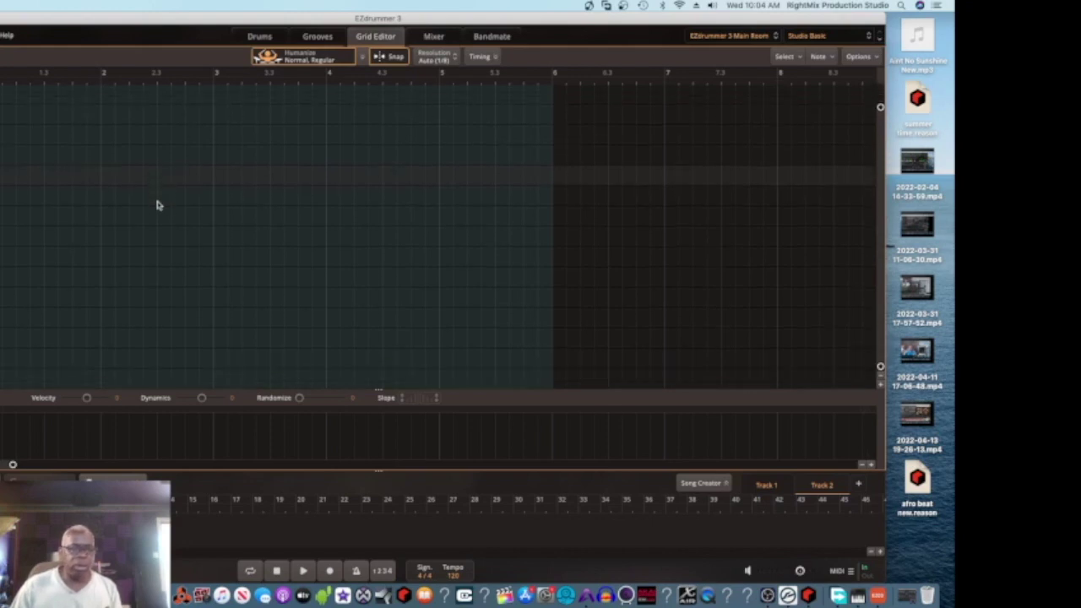
scroll(157, 205, "up", 1)
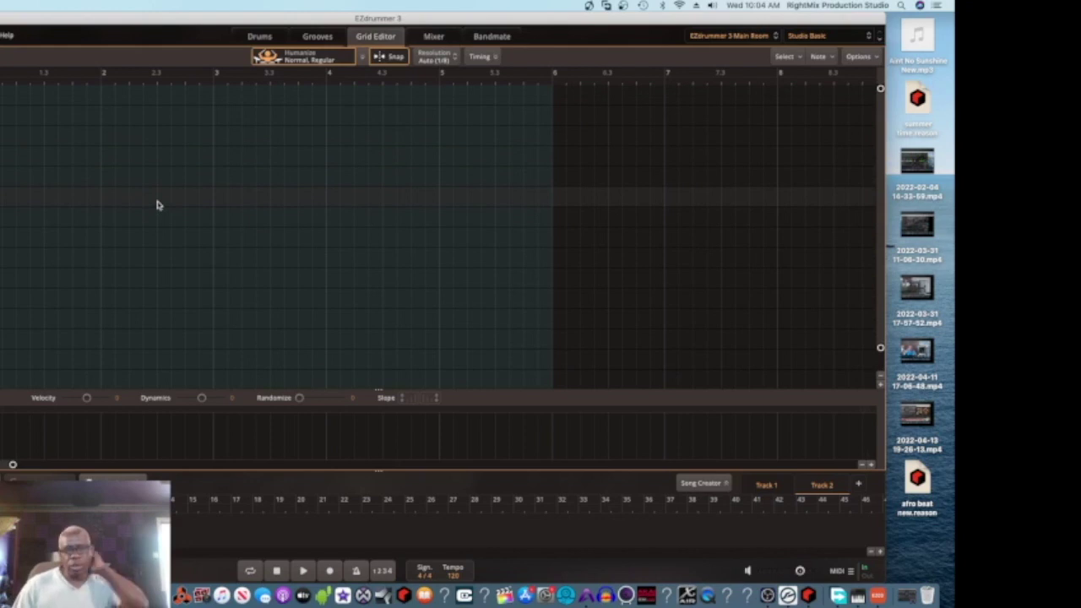
left_click(444, 36)
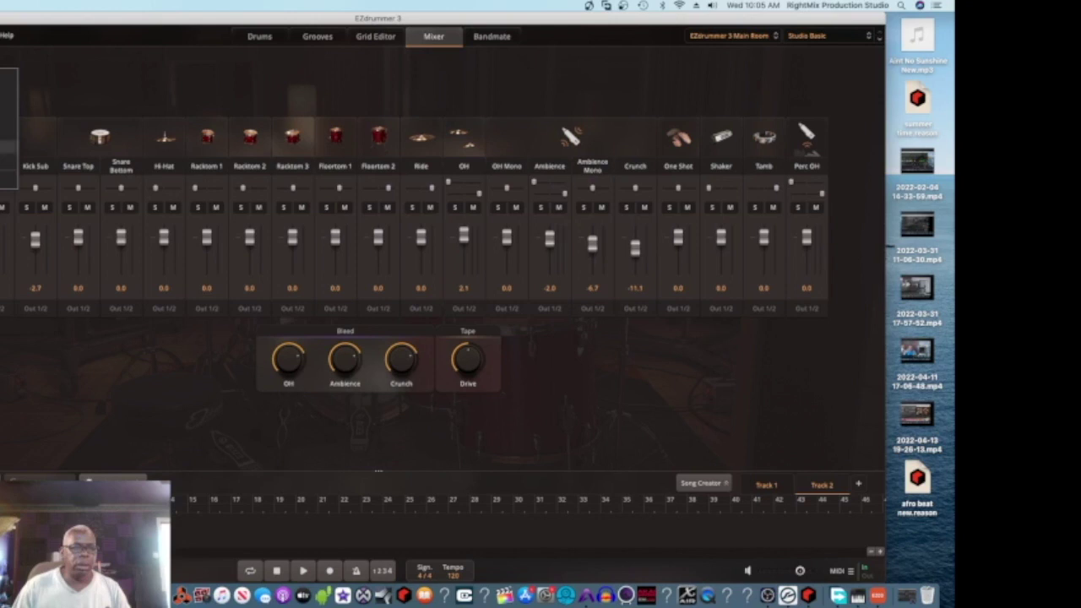
left_click(7, 160)
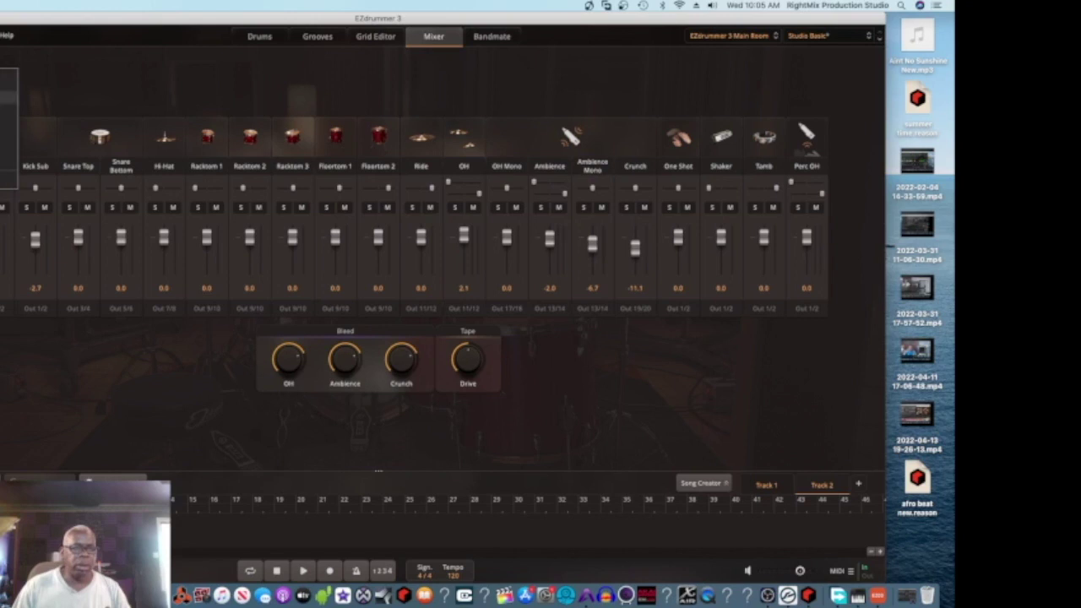
left_click(7, 147)
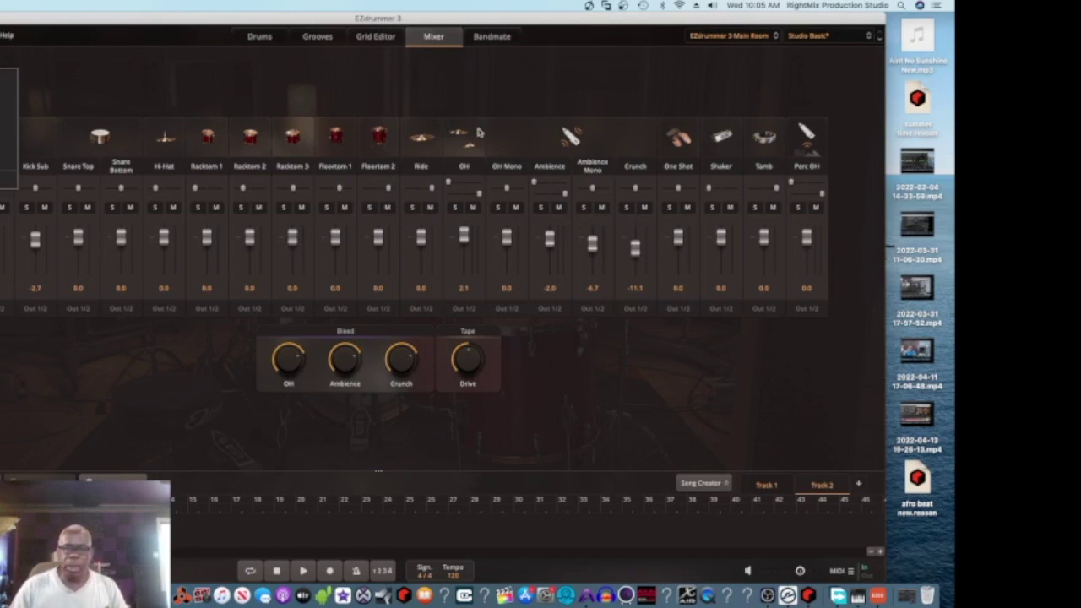
left_click(267, 38)
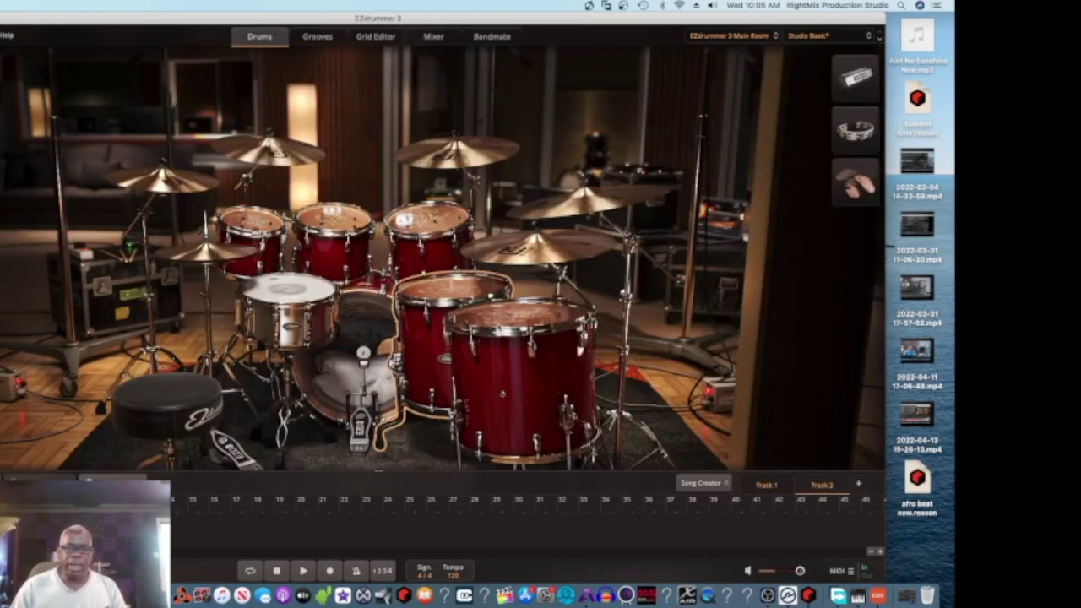
Open the Grooves library and preview the Chorus 01 and Intro Fills 03 grooves.
left_click(315, 37)
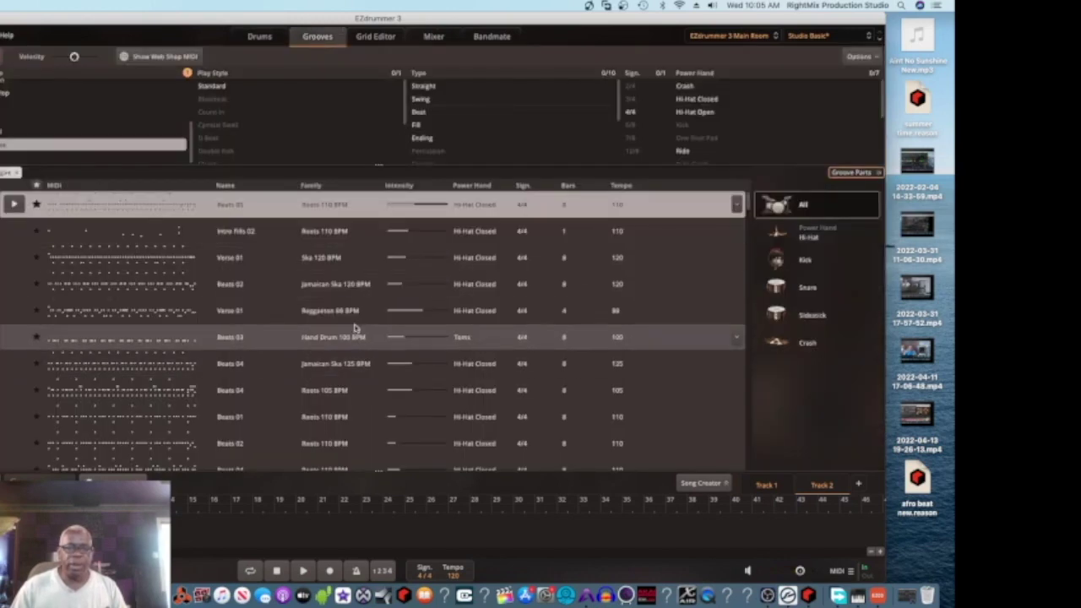
scroll(354, 327, "down", 5)
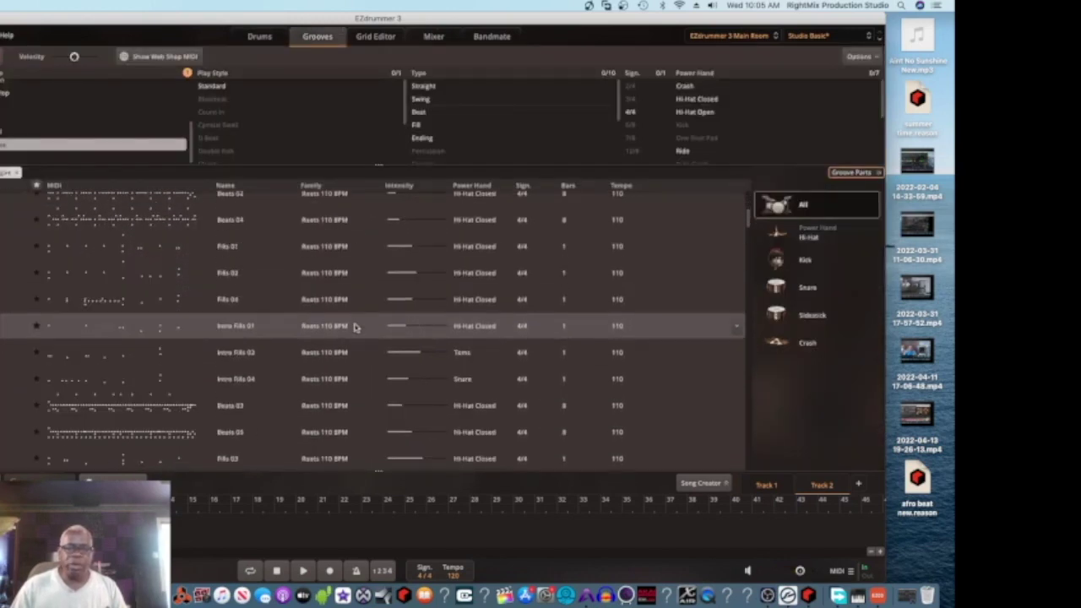
scroll(354, 327, "down", 3)
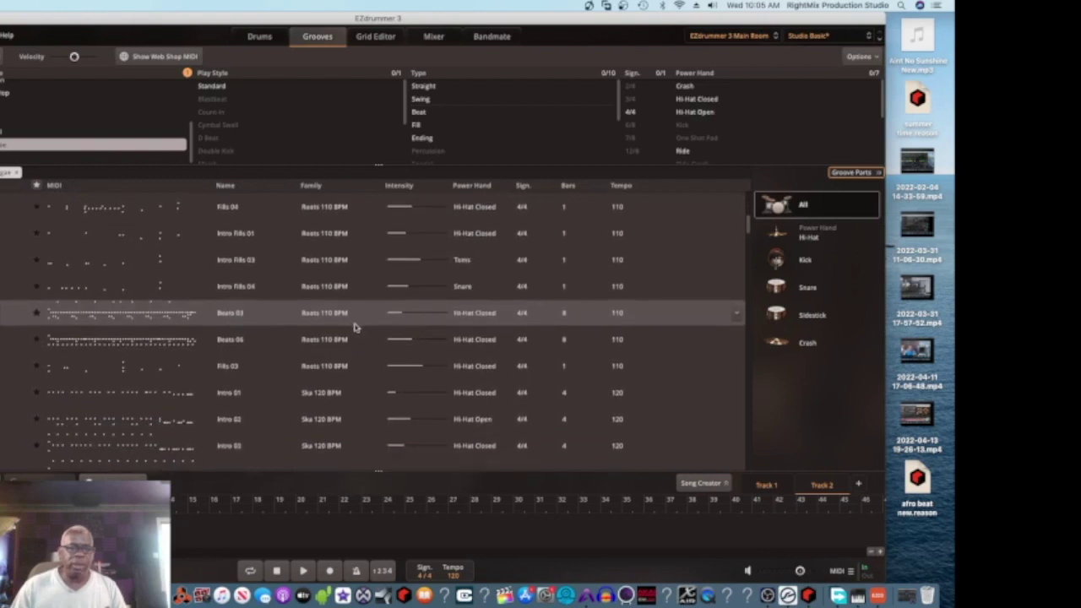
scroll(355, 327, "down", 2)
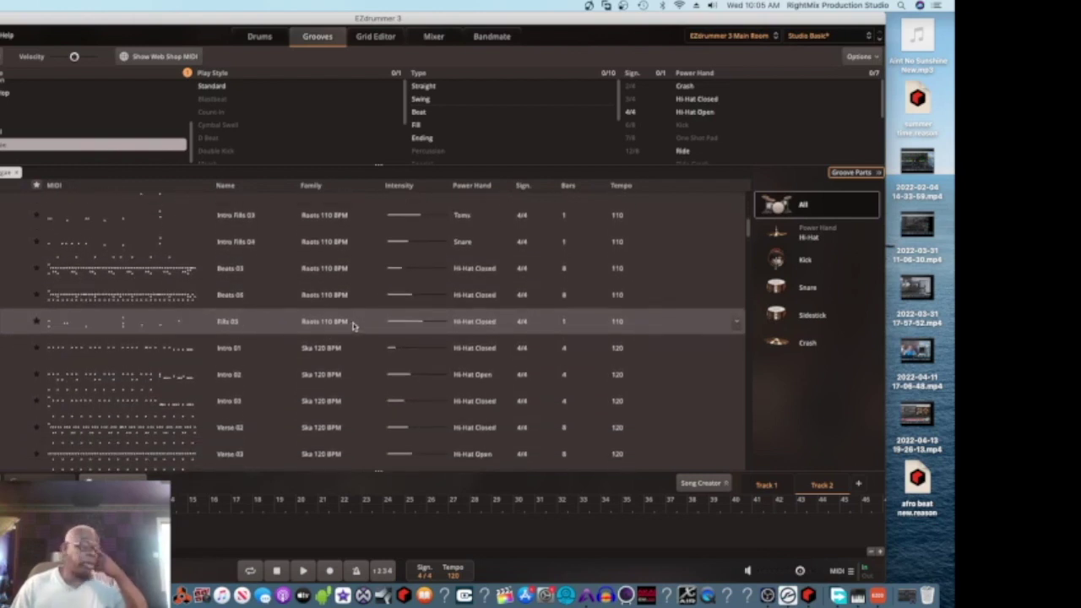
scroll(355, 326, "down", 6)
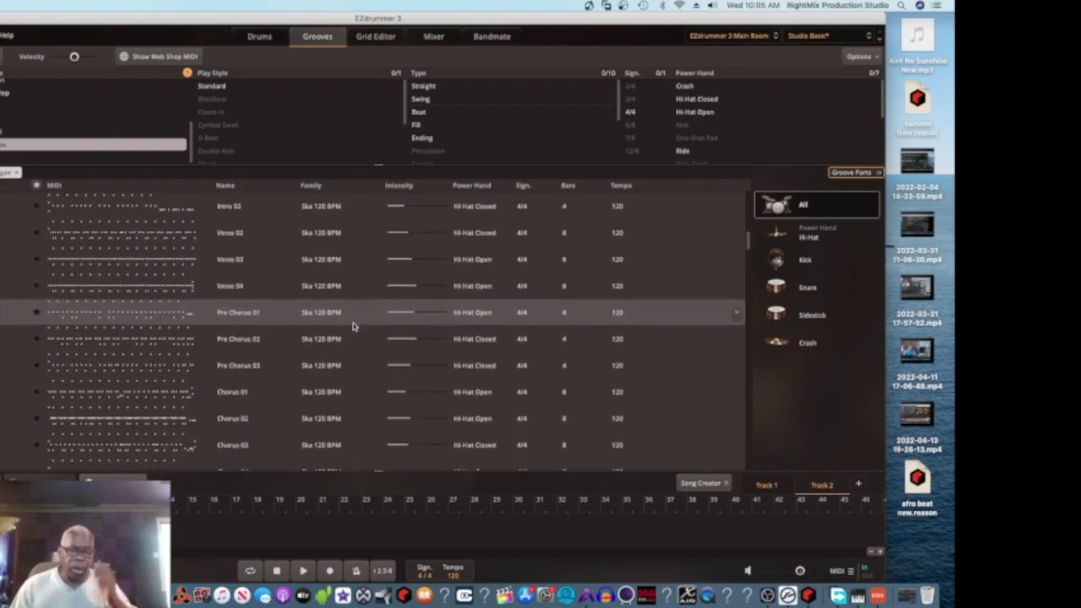
left_click(13, 393)
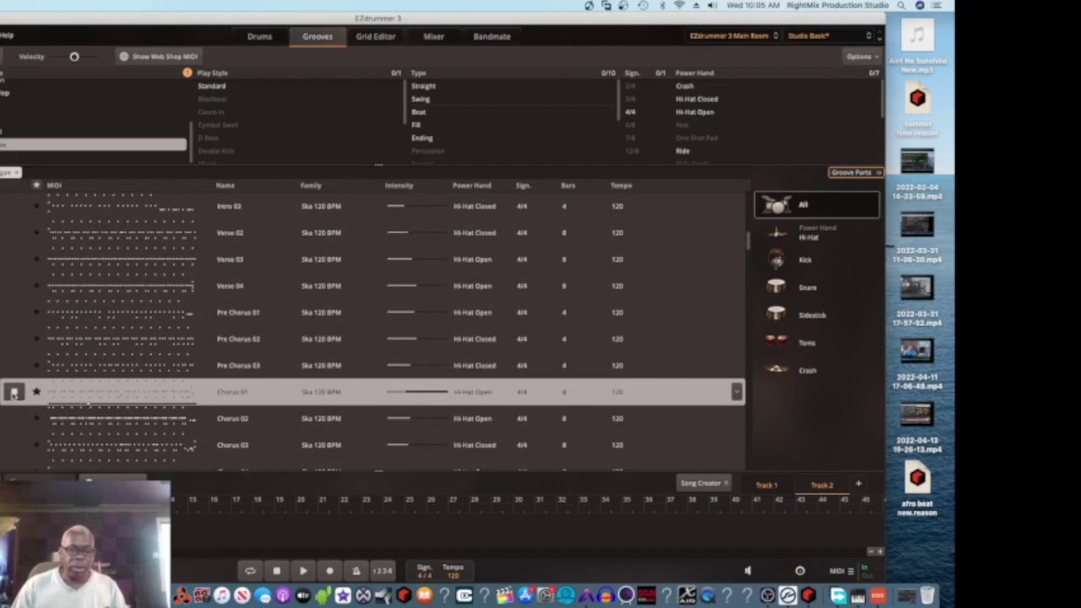
scroll(25, 299, "up", 3)
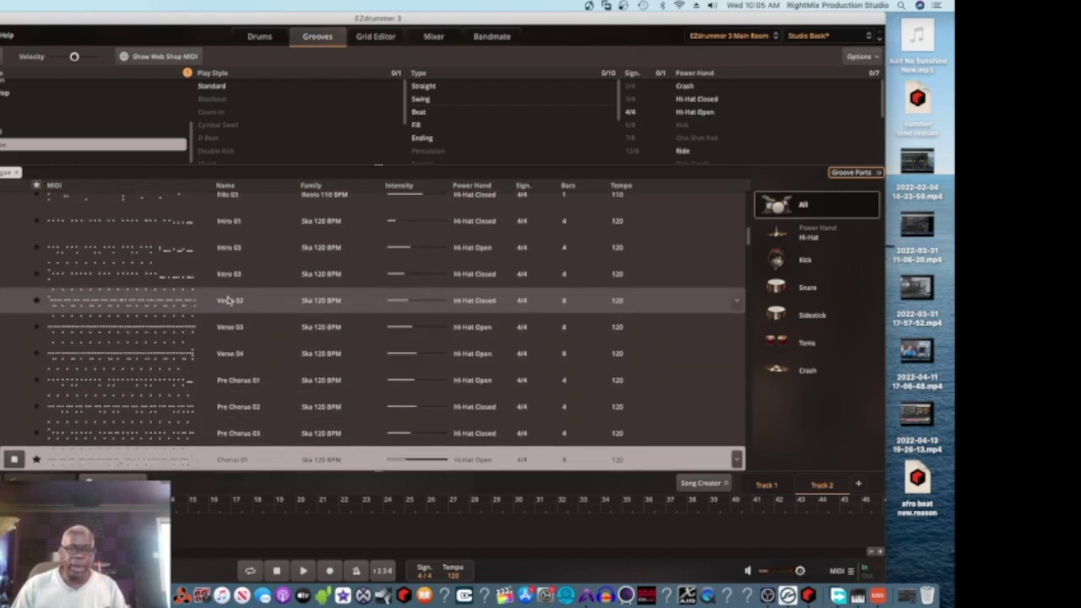
scroll(228, 300, "up", 6)
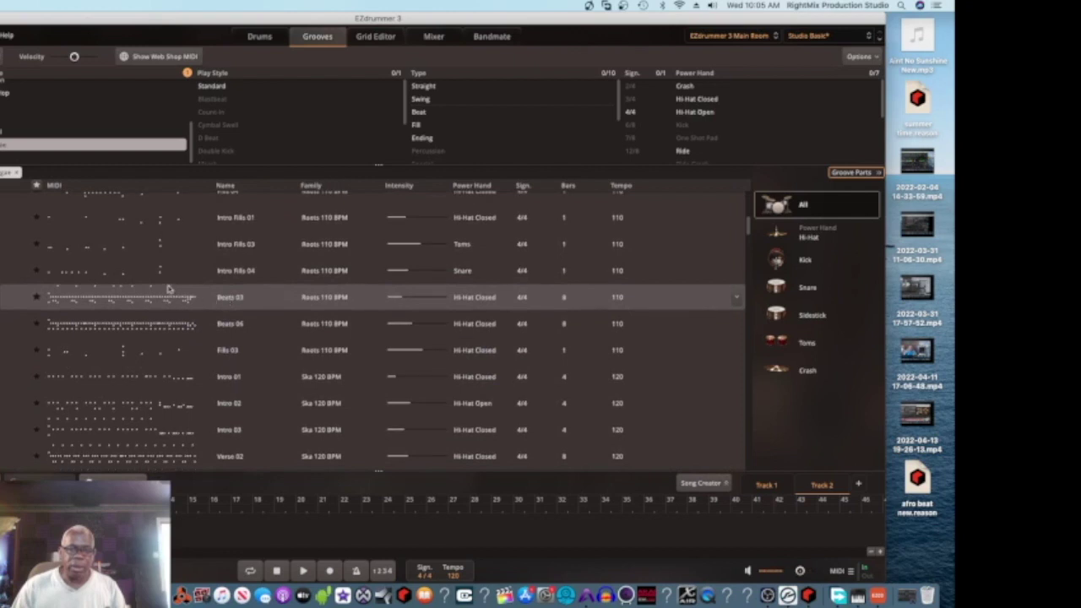
left_click(15, 243)
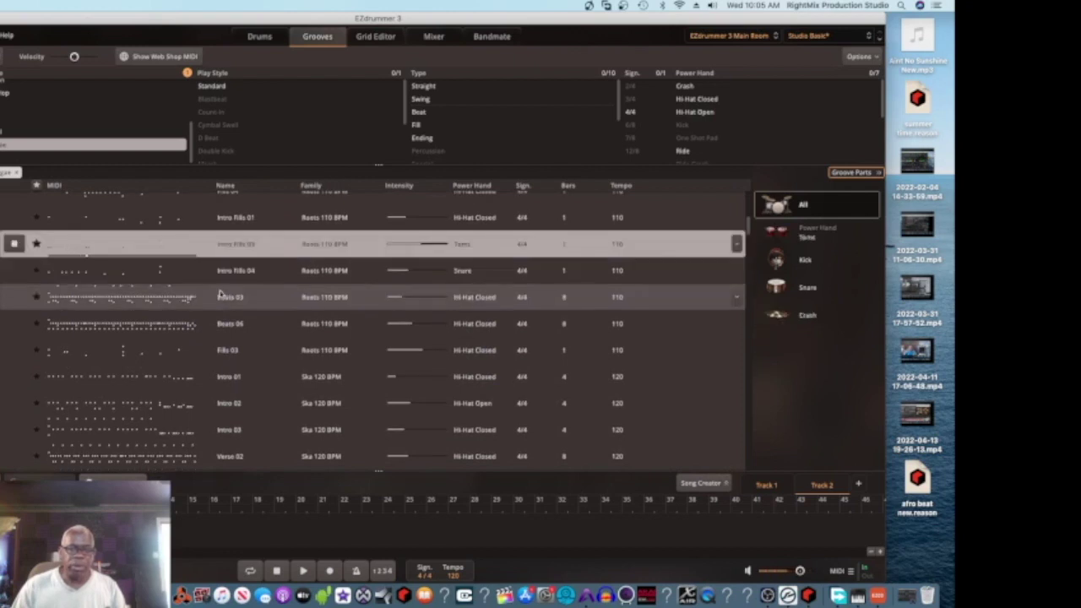
Preview and stop Beats 03, then switch the library to the Metal grooves collection.
scroll(221, 293, "up", 9)
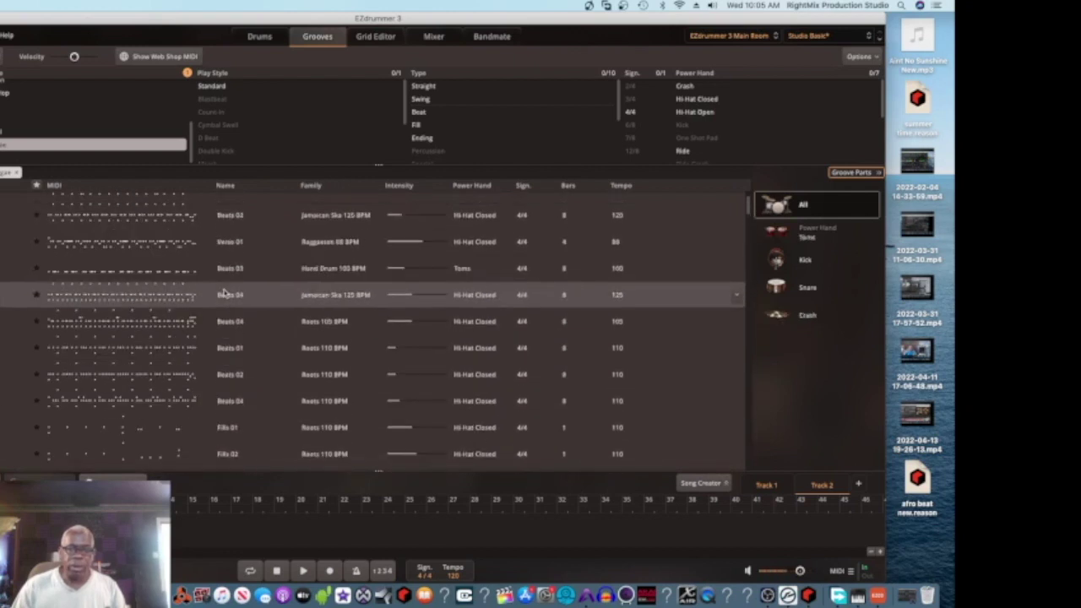
scroll(223, 292, "up", 3)
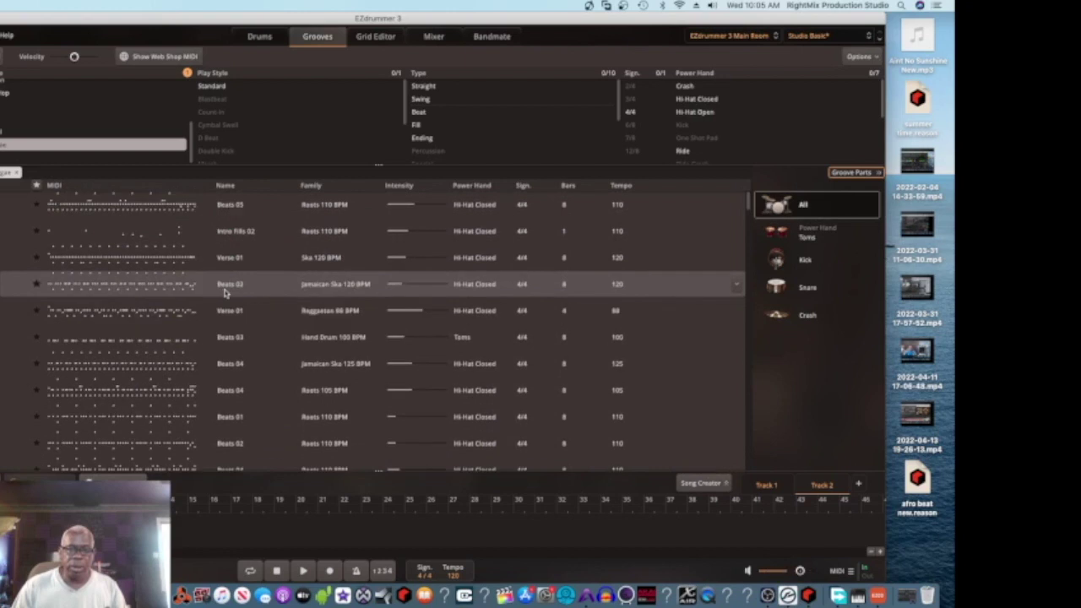
scroll(224, 293, "down", 8)
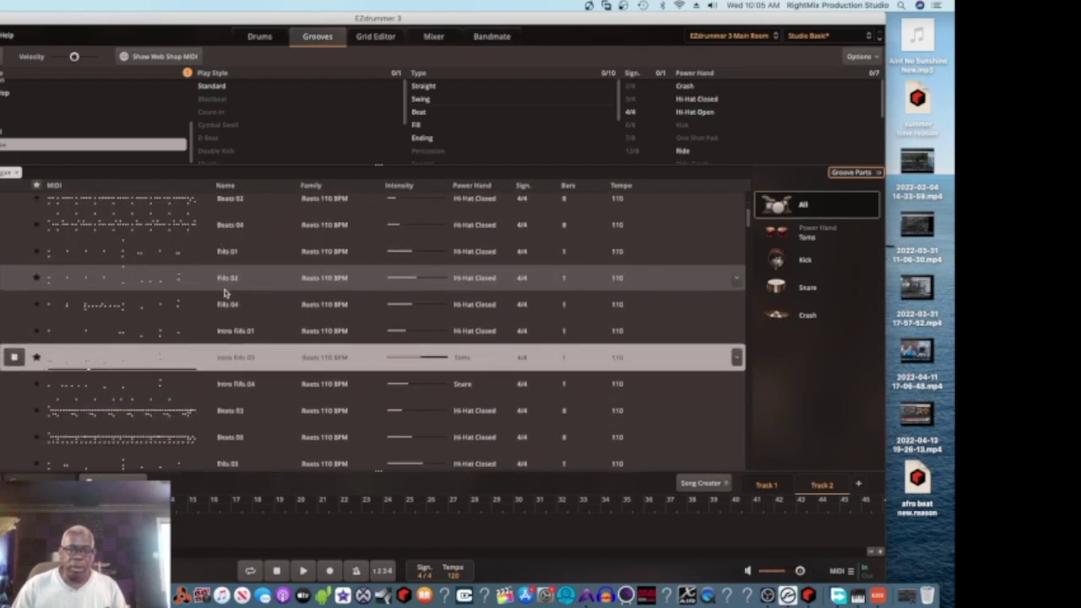
scroll(224, 292, "down", 3)
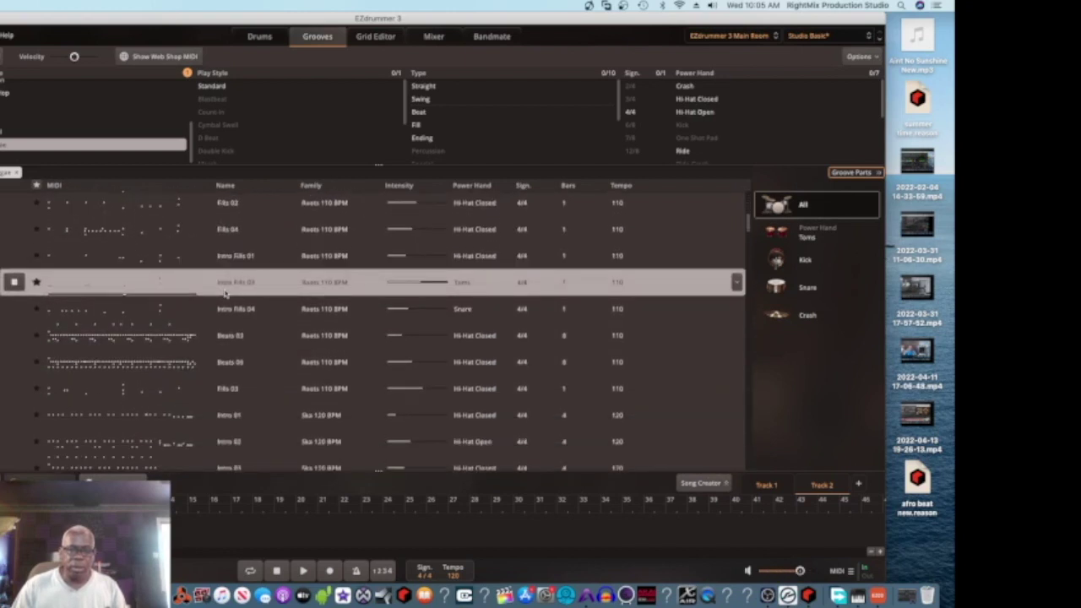
left_click(17, 336)
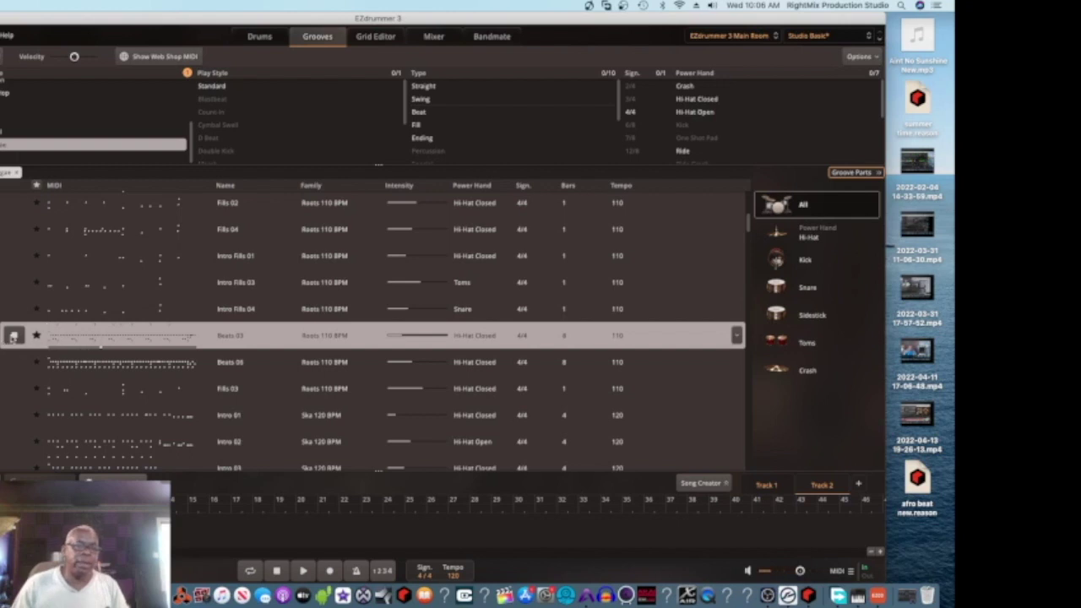
left_click(13, 336)
left_click(7, 128)
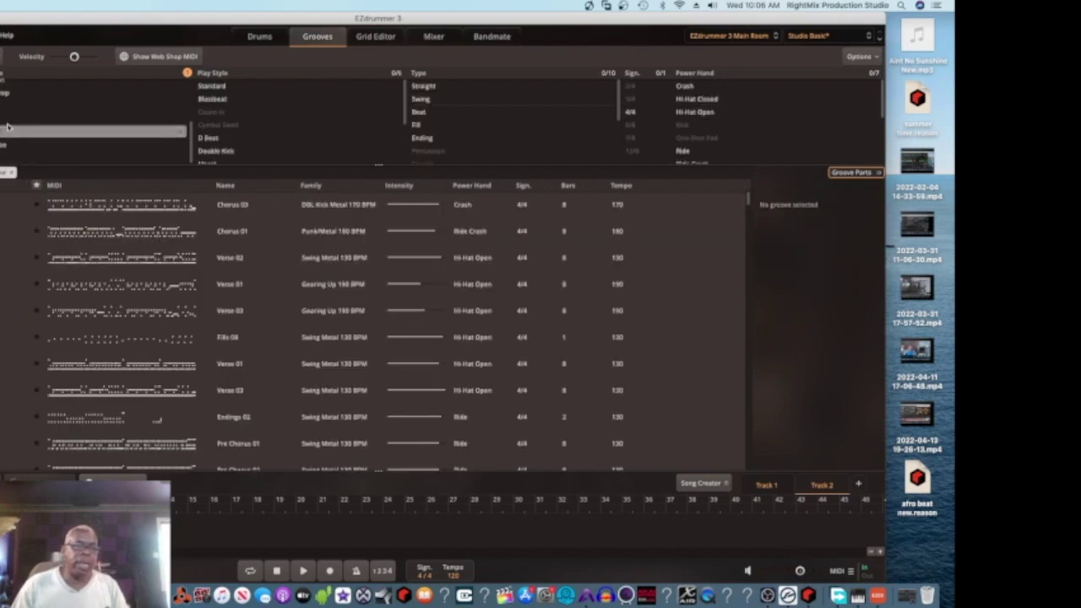
Preview Verse 02, filter to the Standard play style, and audition then stop Fills 10.
left_click(13, 258)
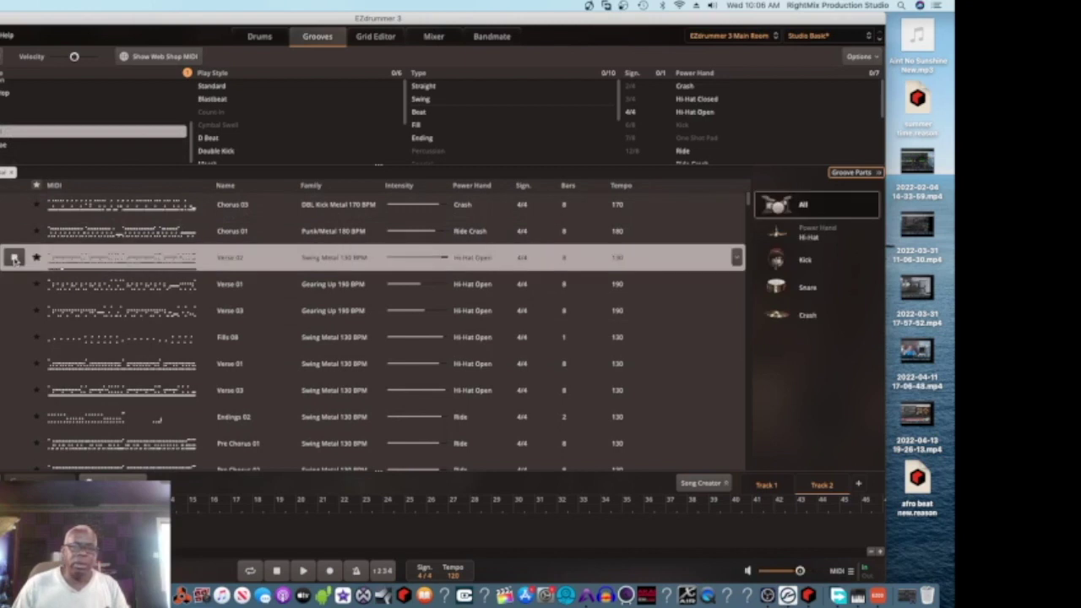
left_click(214, 88)
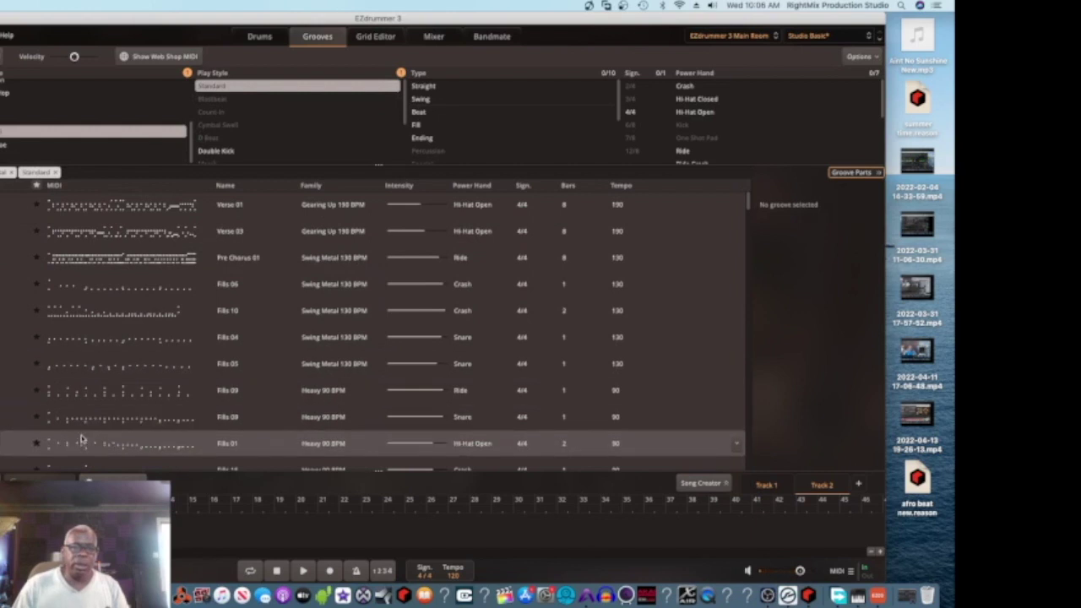
left_click(17, 311)
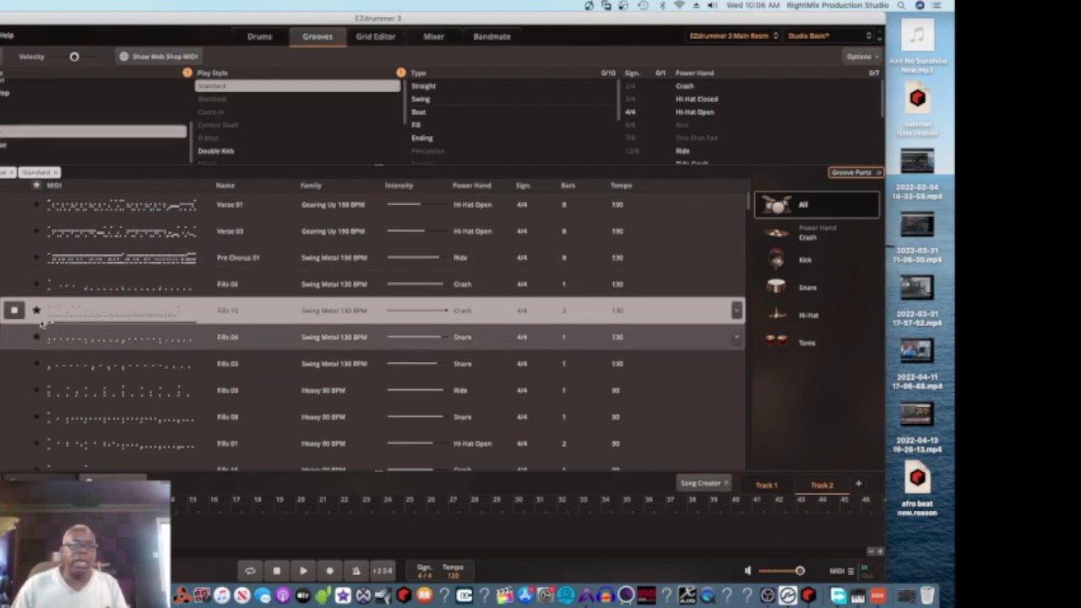
left_click(14, 310)
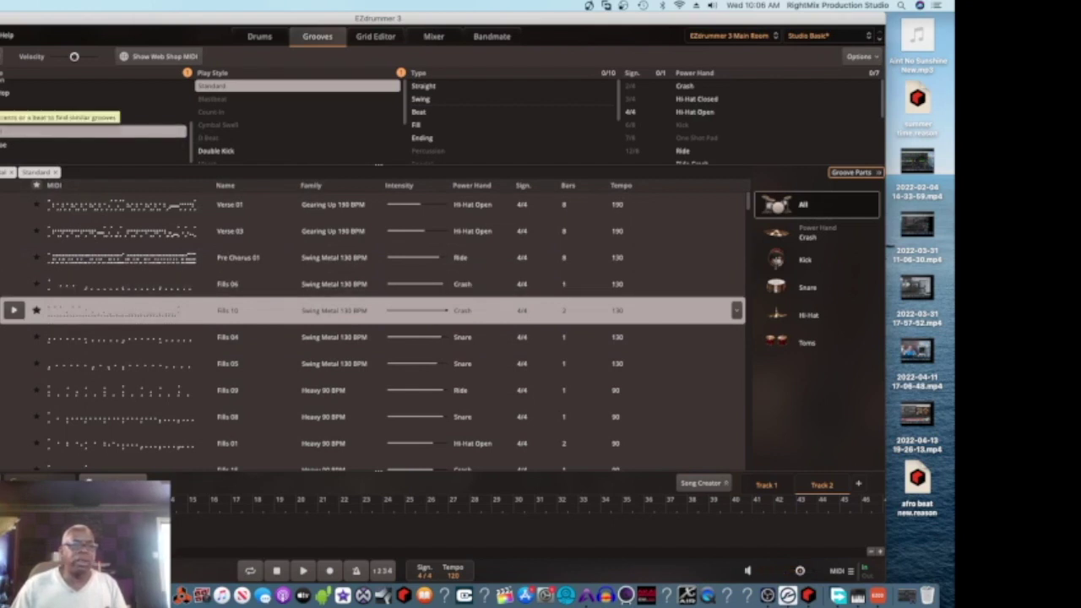
left_click(768, 37)
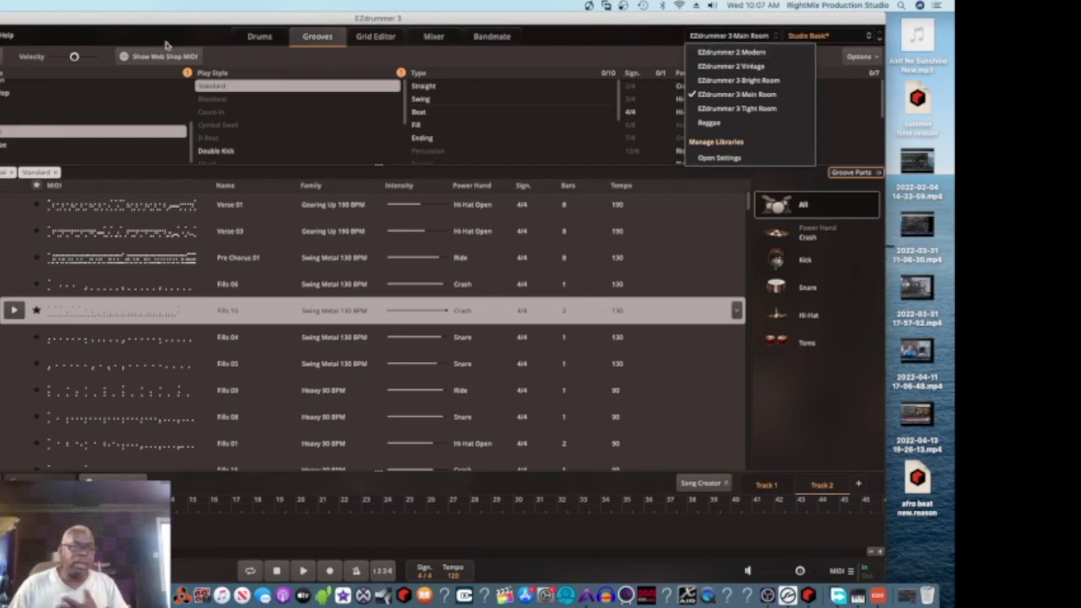
key("Escape")
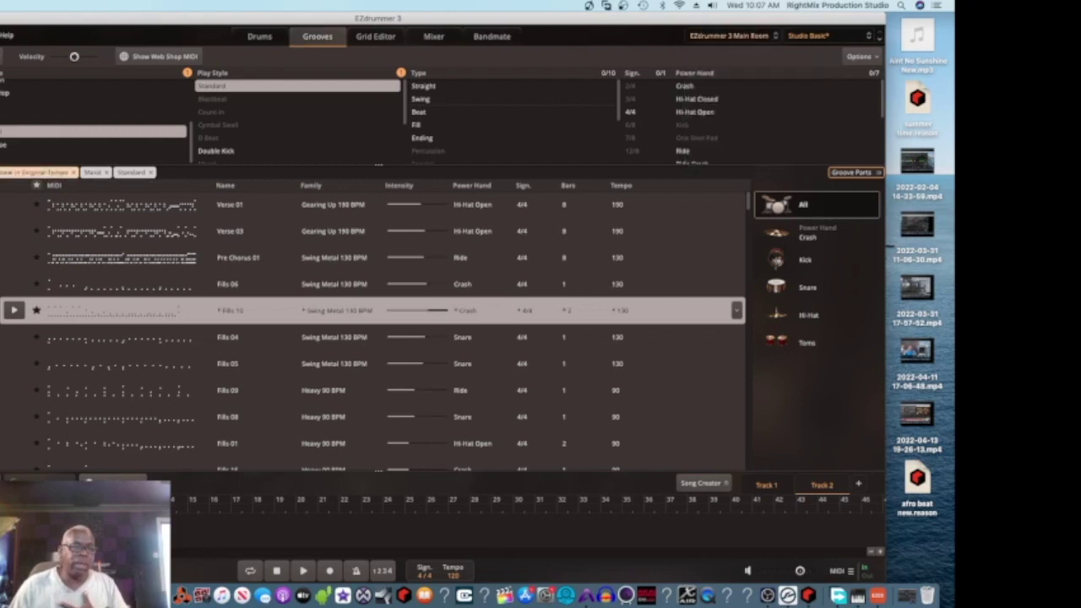